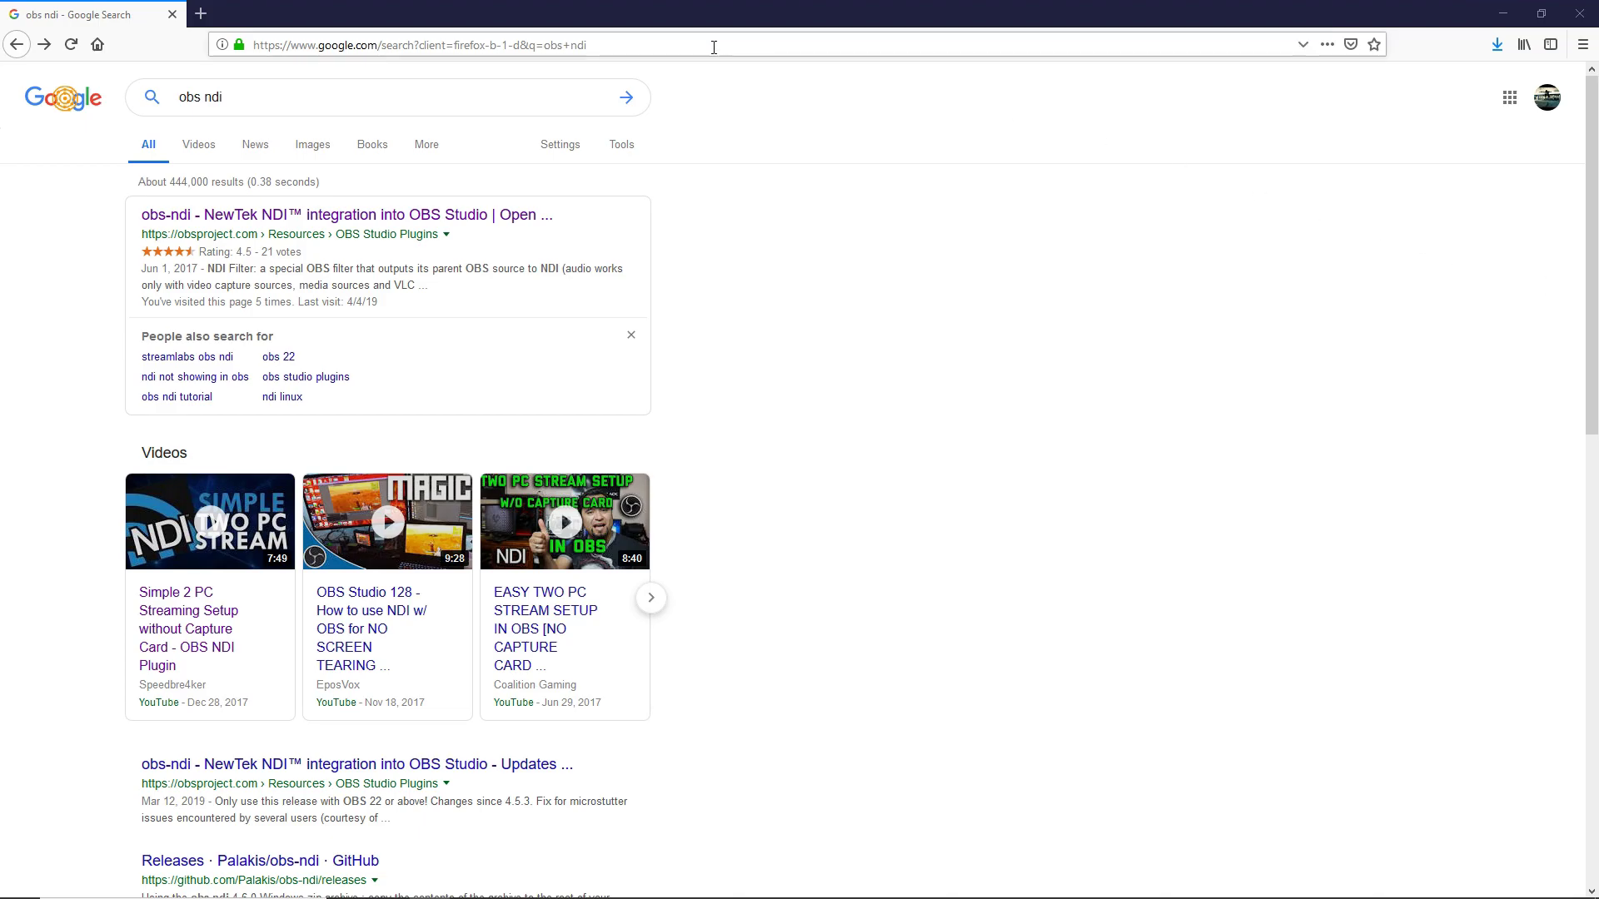
- Open the obs-ndi 4.6.0 GitHub release page and scroll to the install instructions
{"action": "left_click", "coordinate": [357, 218]}
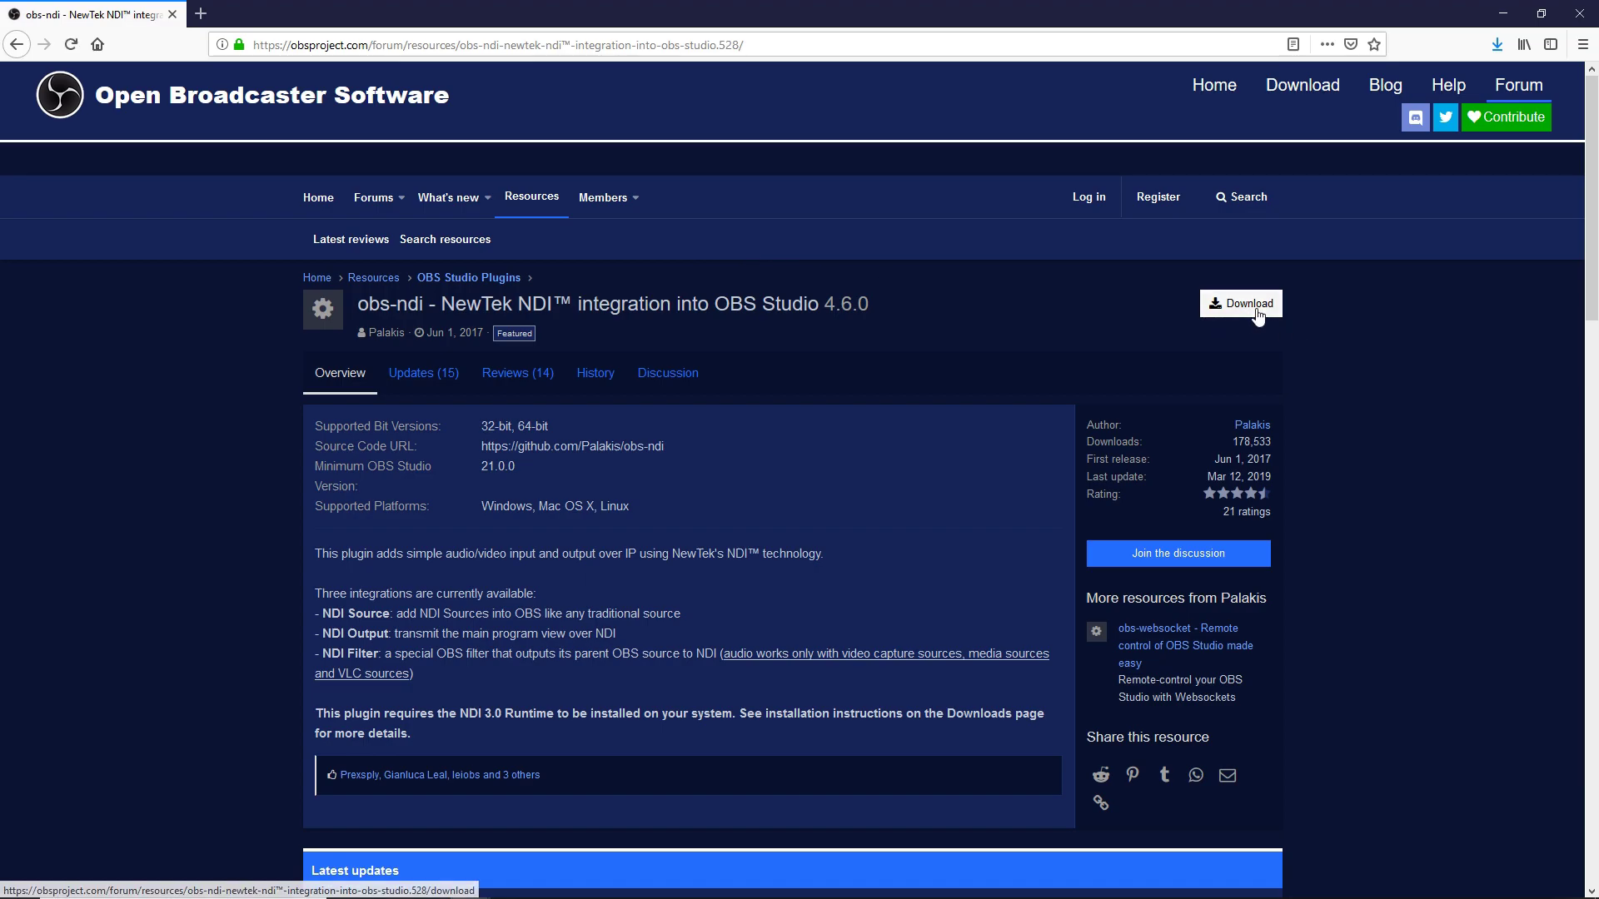
{"action": "left_click", "coordinate": [1258, 314]}
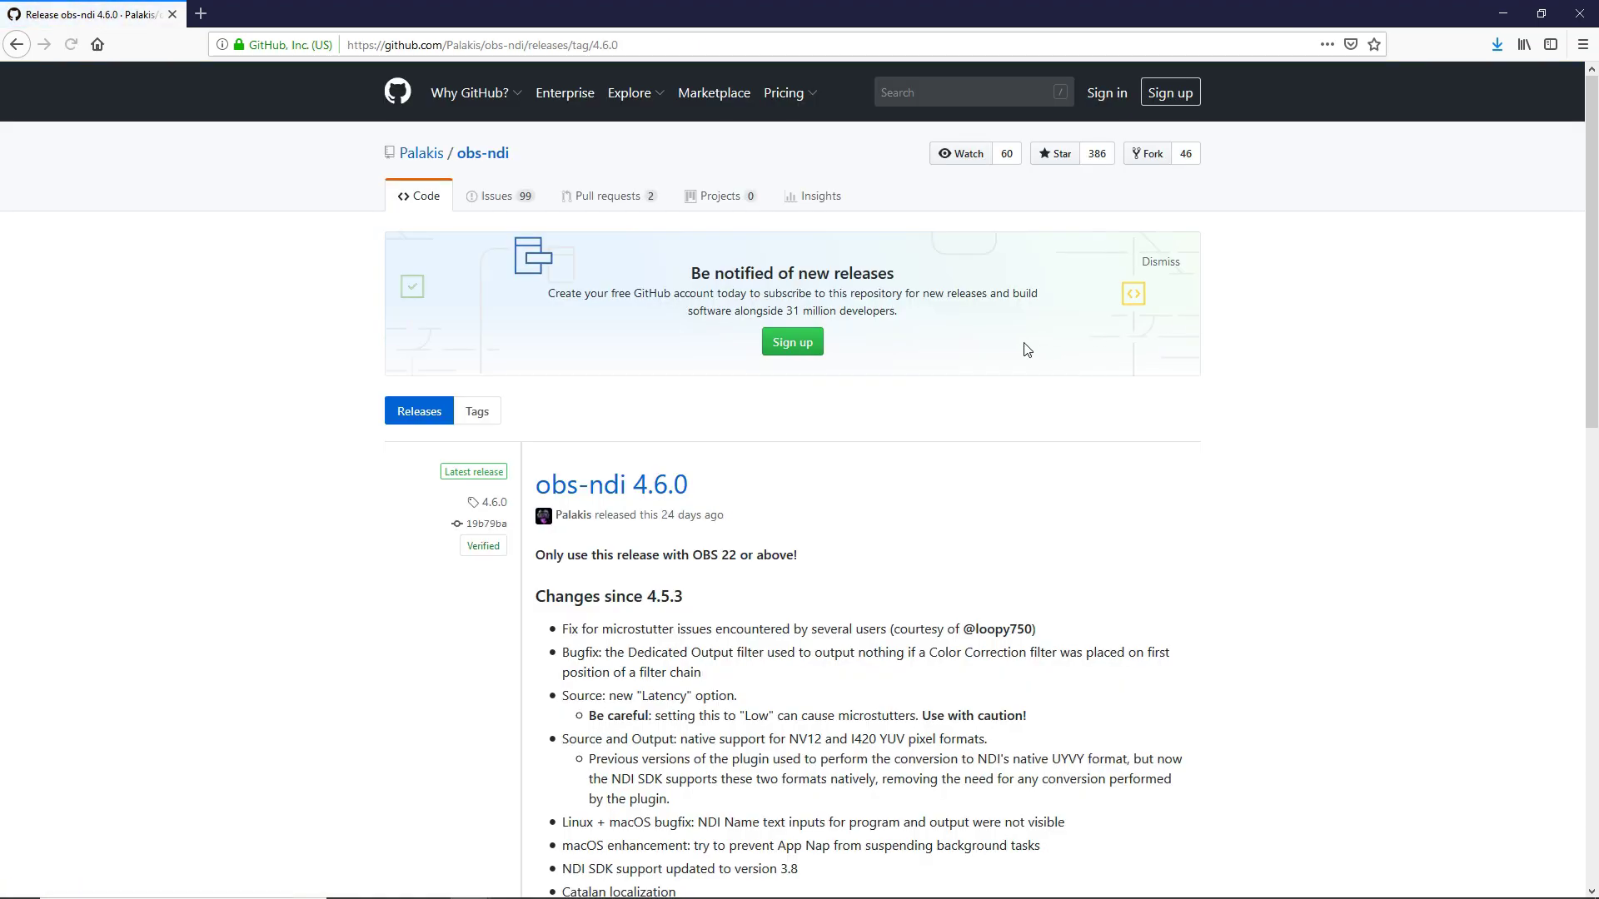
{"action": "scroll", "coordinate": [882, 589], "scroll_direction": "down", "scroll_amount": 3}
{"action": "scroll", "coordinate": [883, 589], "scroll_direction": "down", "scroll_amount": 4}
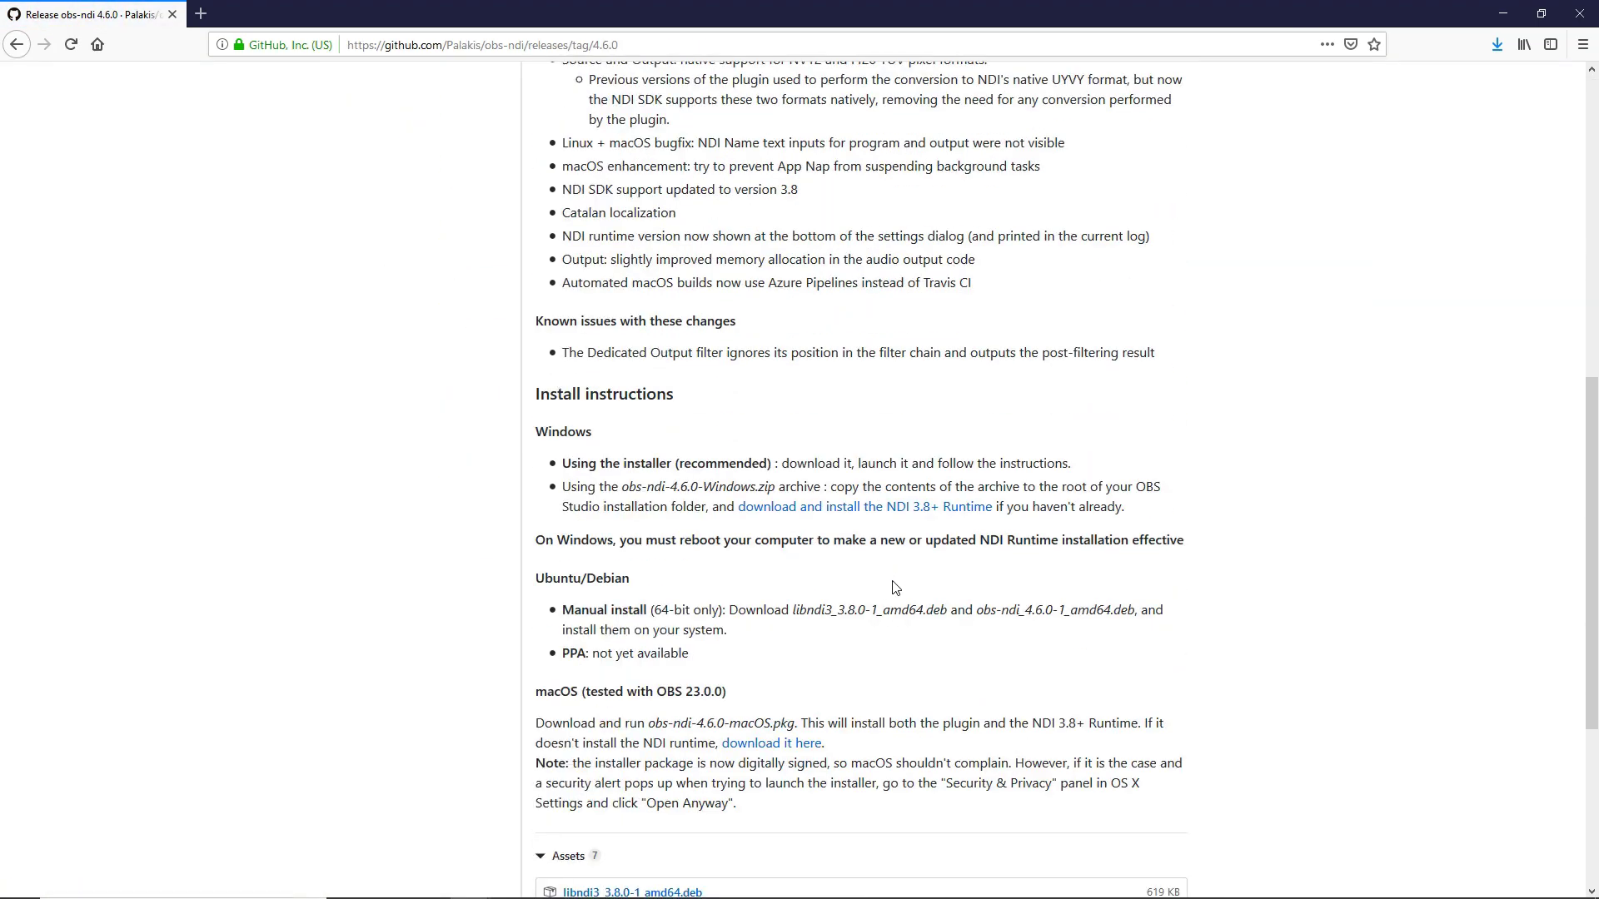
{"action": "scroll", "coordinate": [897, 589], "scroll_direction": "down", "scroll_amount": 2}
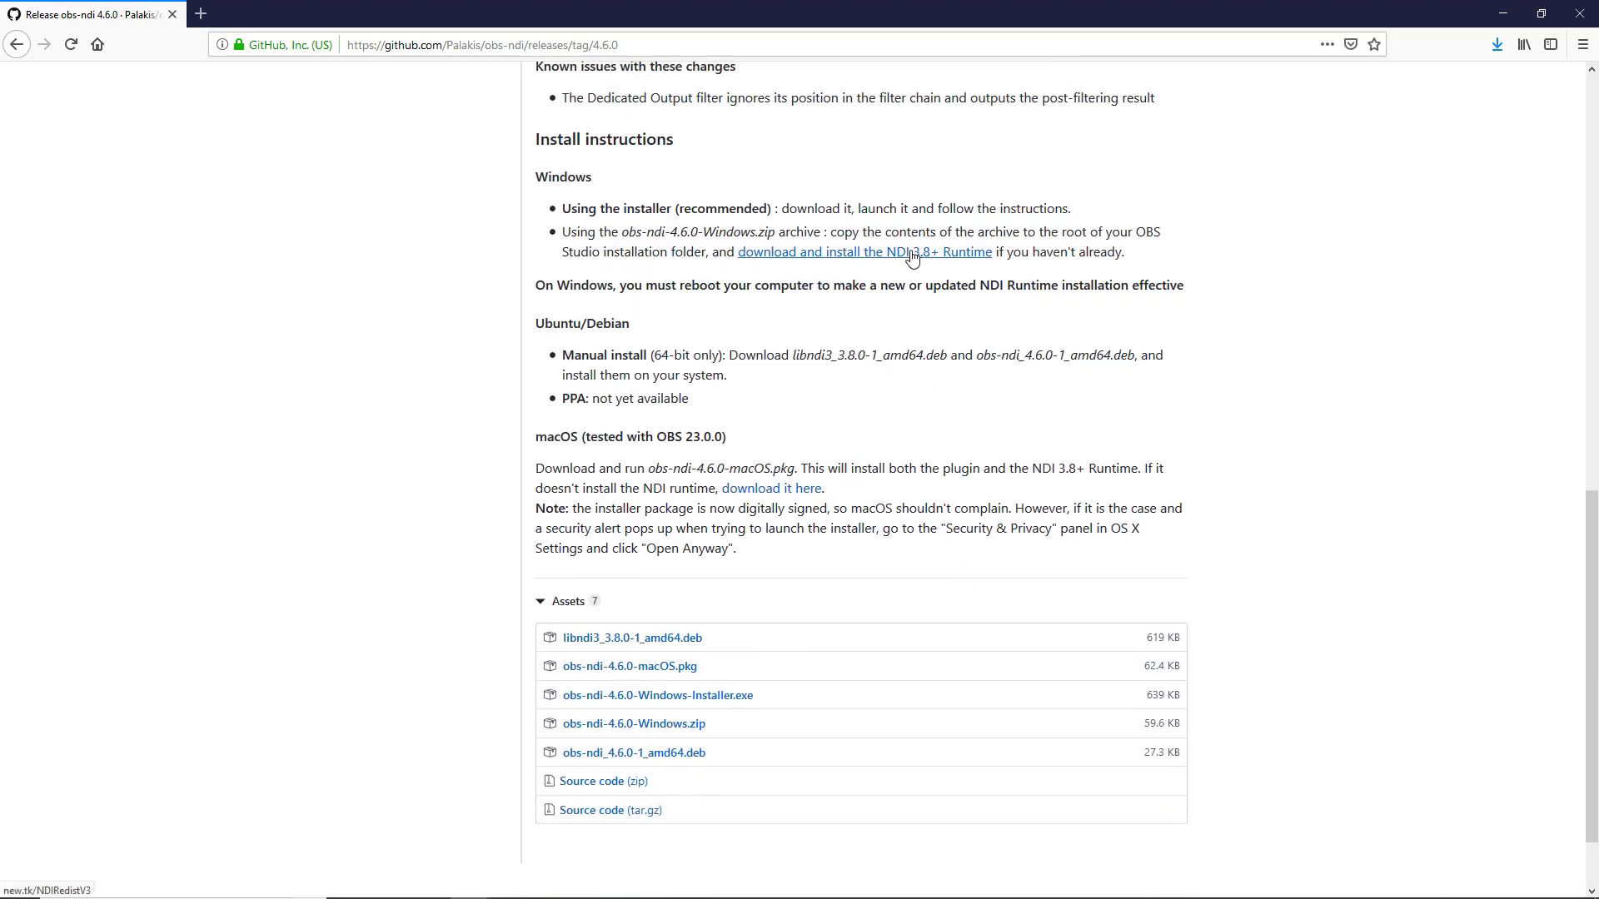
- Save the NDI 3.8+ Runtime installer and obs-ndi-4.6.0-Windows-Installer.exe
{"action": "left_click", "coordinate": [920, 252]}
{"action": "left_click", "coordinate": [596, 391]}
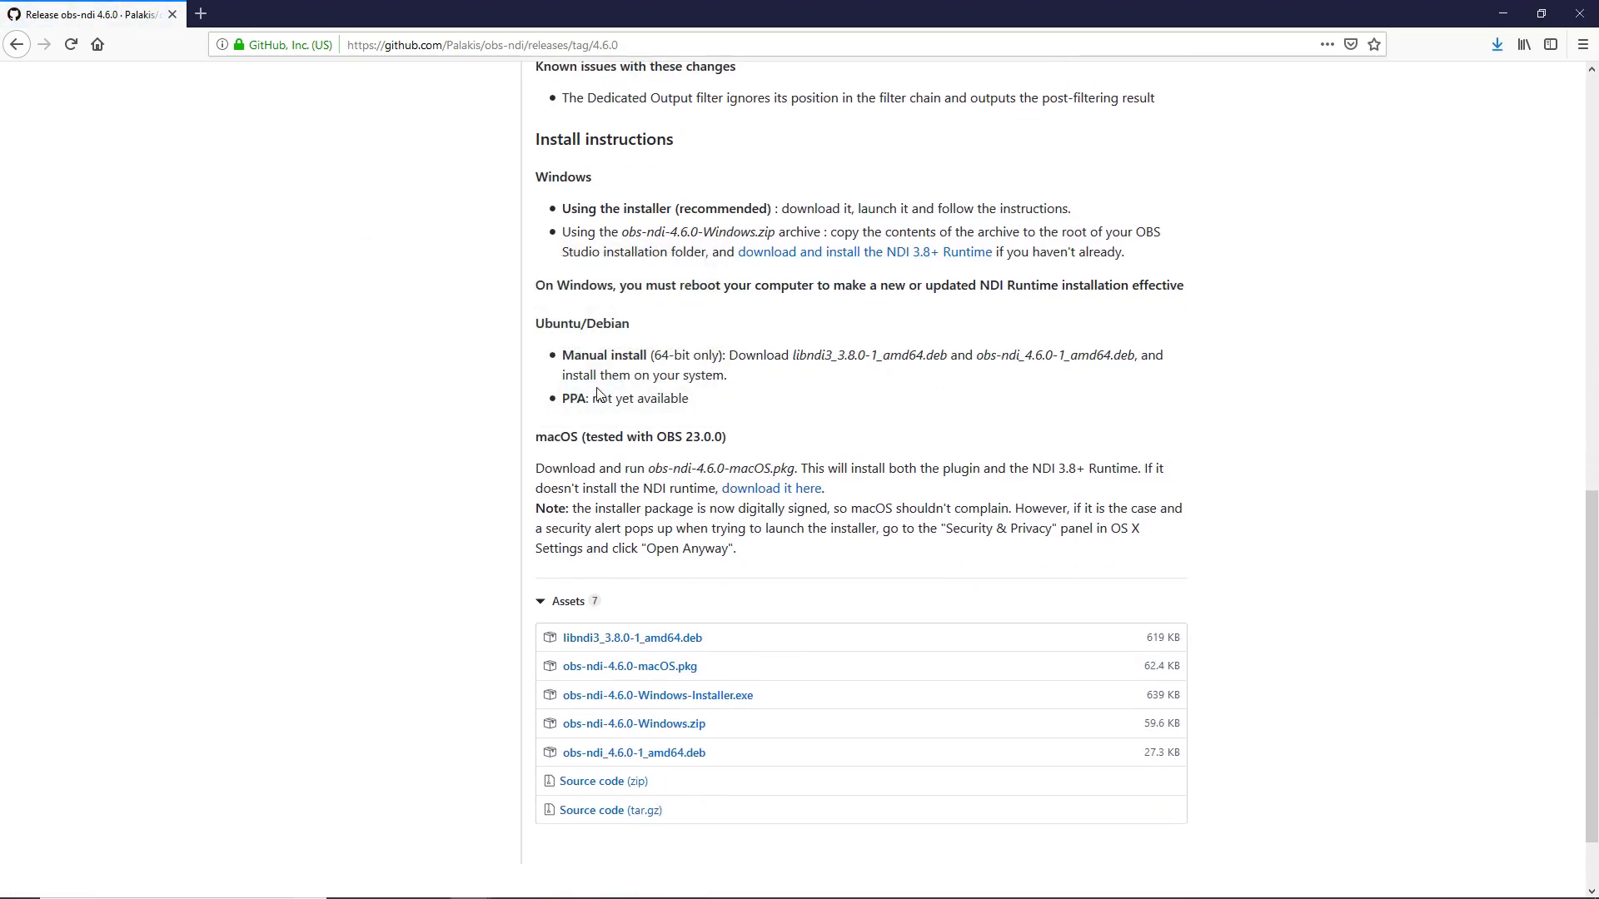
{"action": "left_click", "coordinate": [722, 703]}
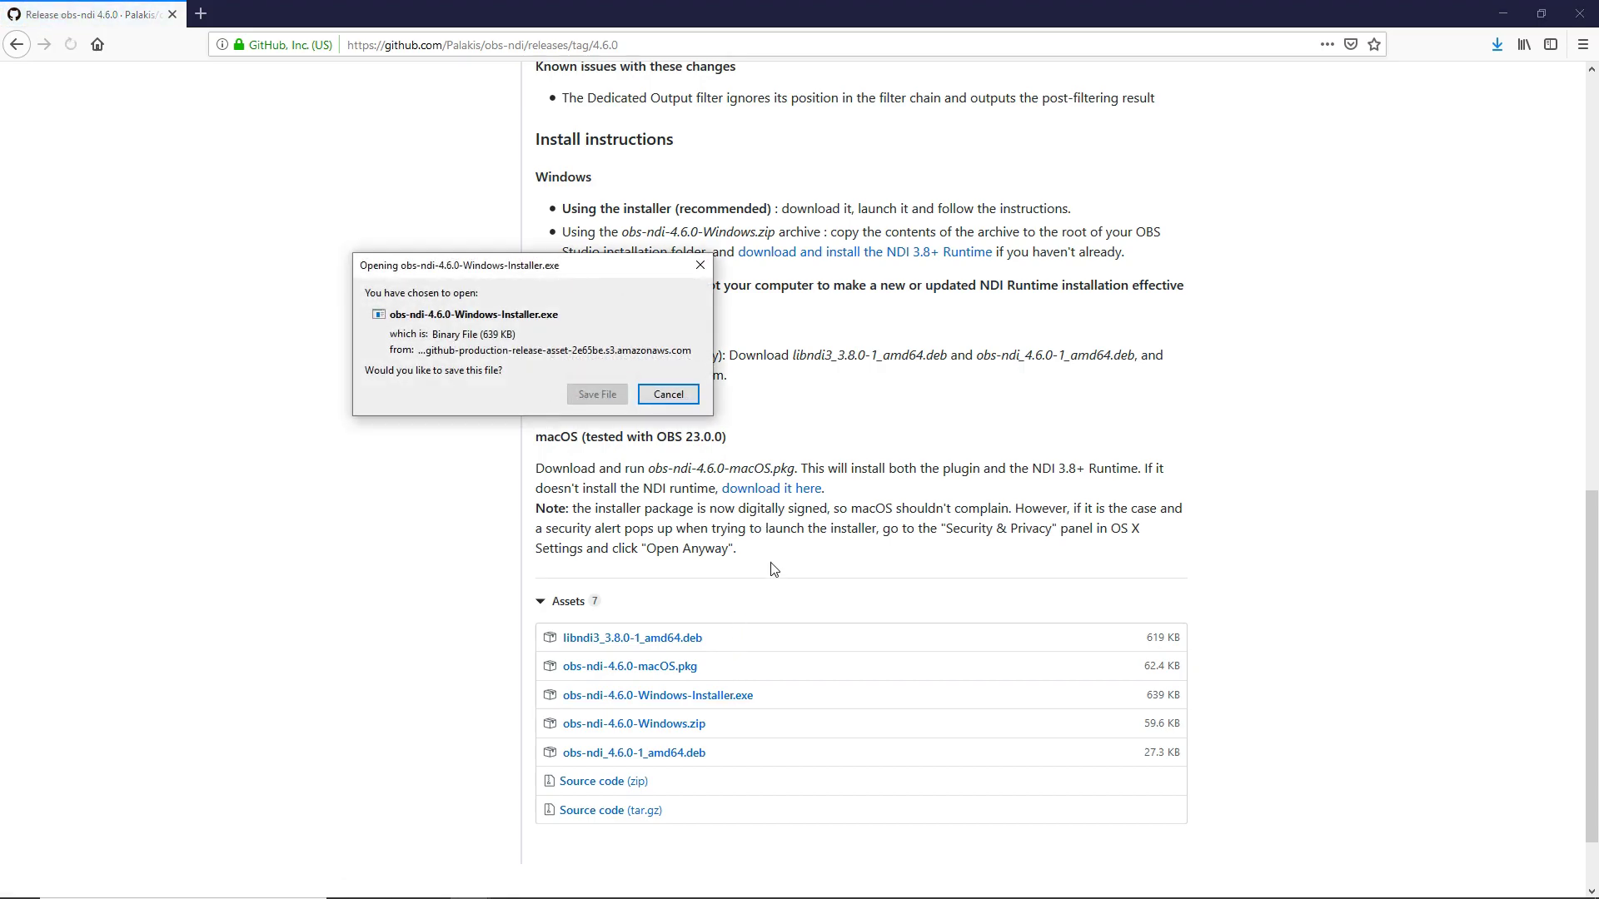
{"action": "left_click", "coordinate": [607, 397]}
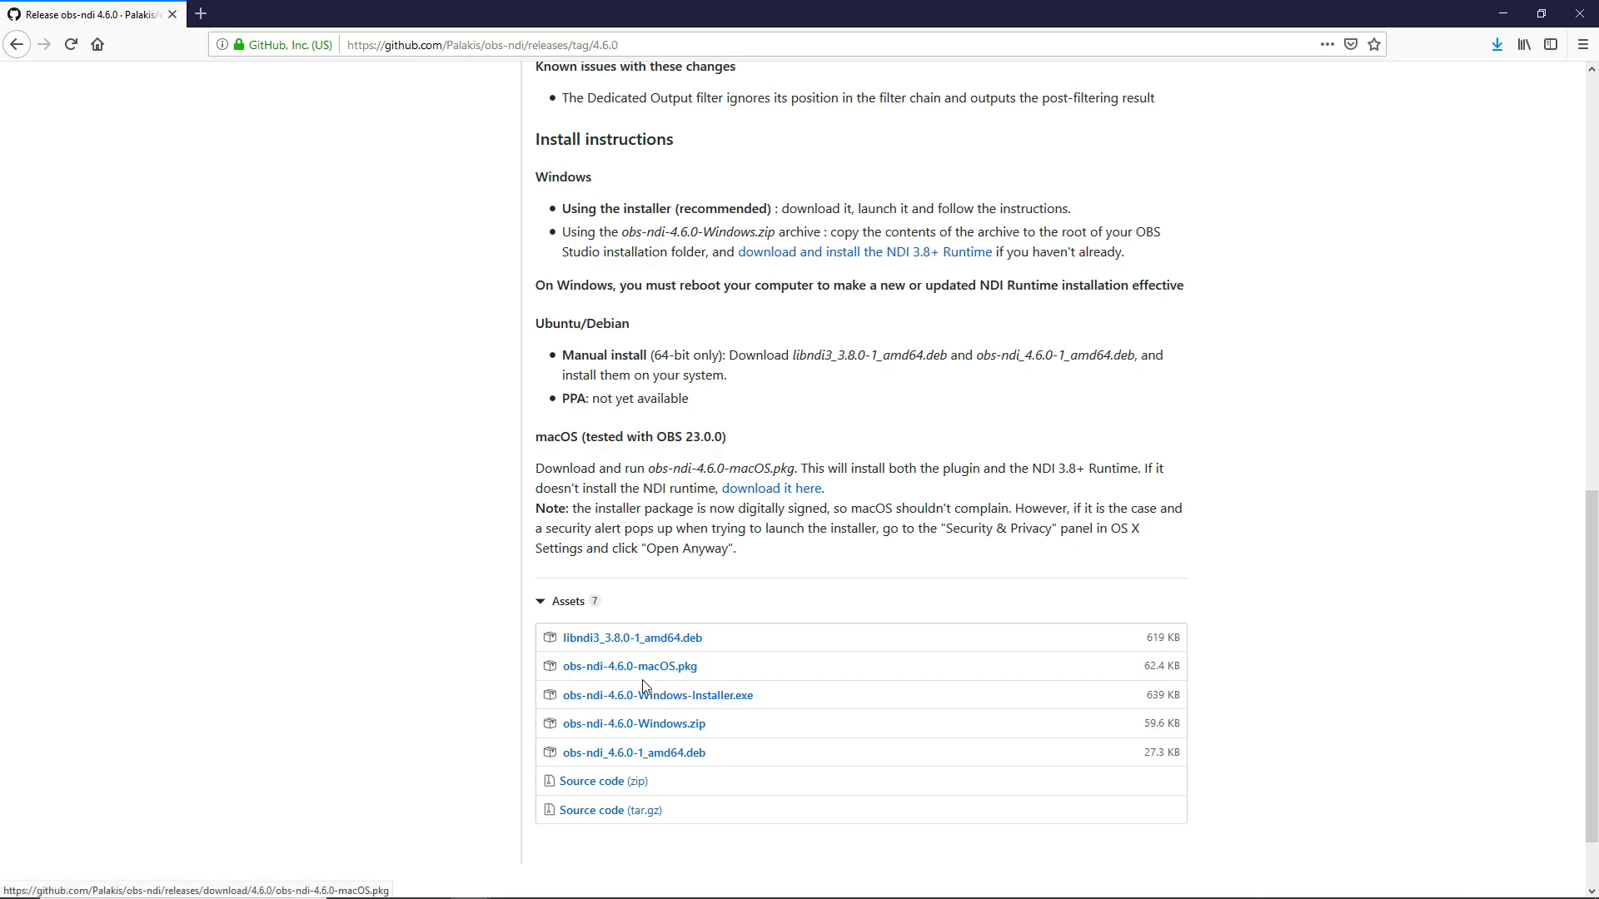
- Run the NDI 3.8 Runtime installer from Downloads, accept the license, and install into the existing v3 folder
{"action": "left_click", "coordinate": [1497, 45]}
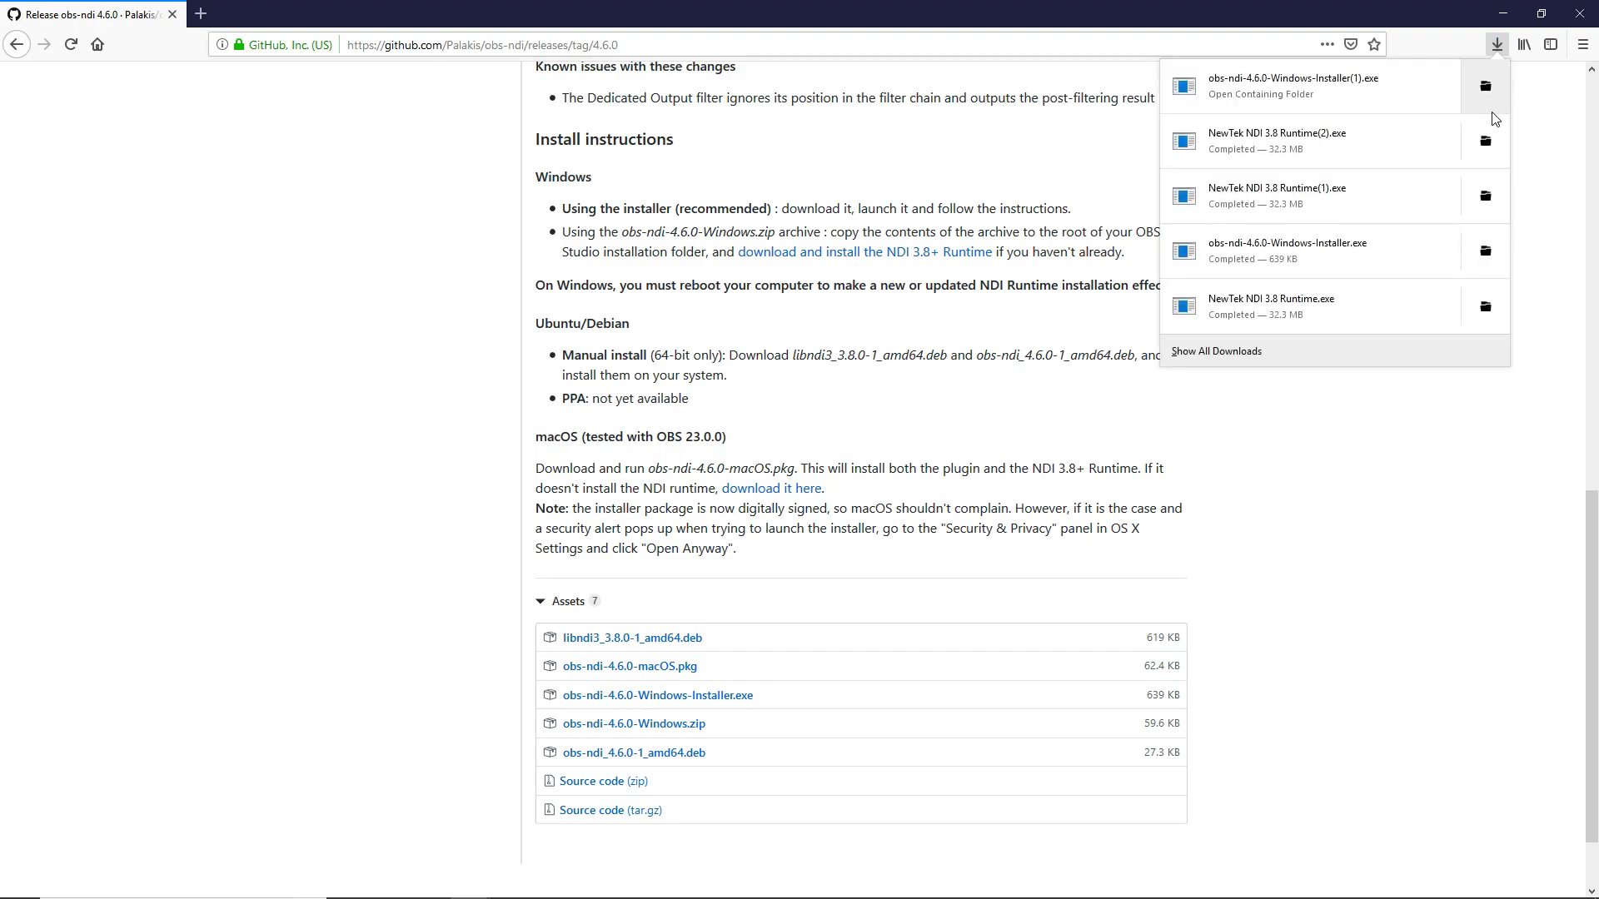
{"action": "left_click", "coordinate": [1429, 140]}
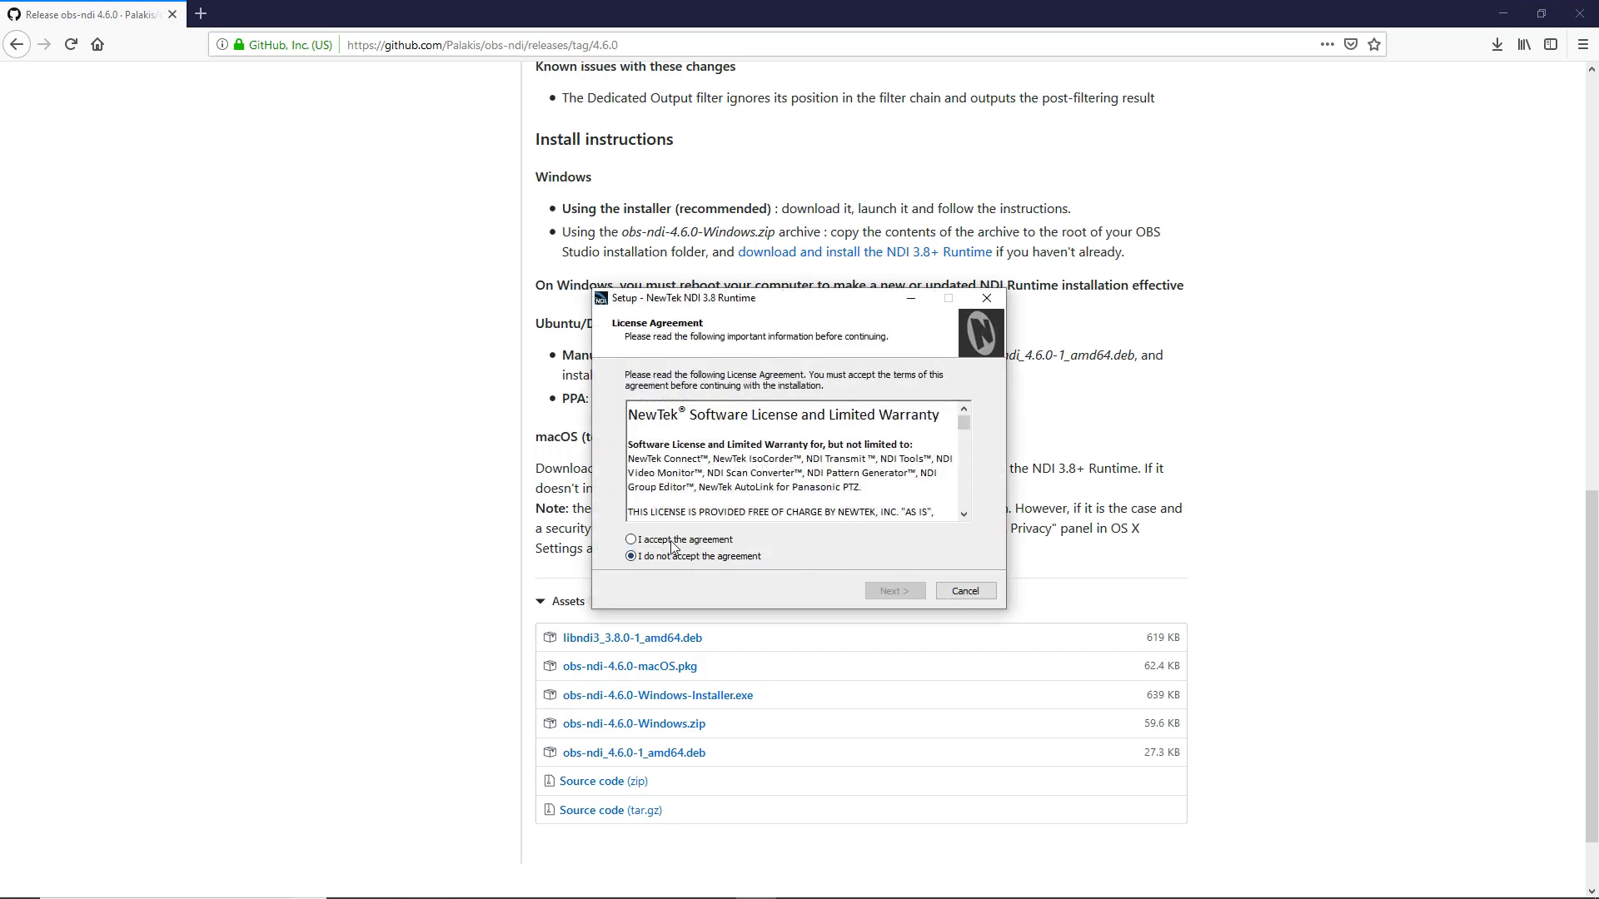
{"action": "left_click", "coordinate": [671, 542]}
{"action": "left_click", "coordinate": [894, 591]}
{"action": "left_click", "coordinate": [891, 590]}
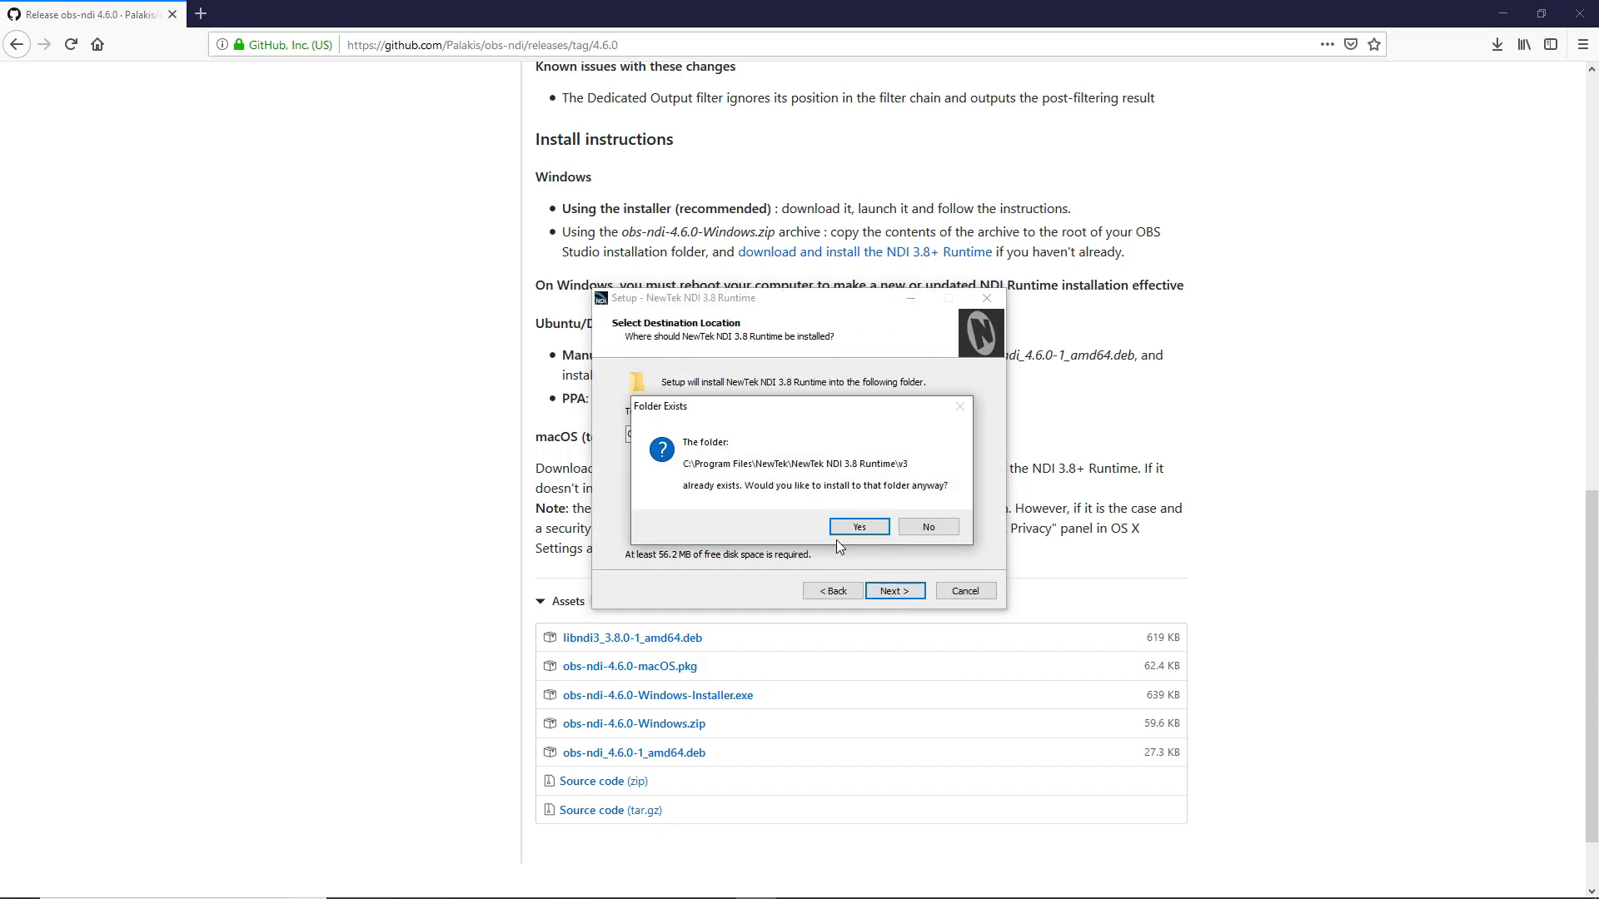
{"action": "left_click", "coordinate": [858, 527]}
{"action": "left_click", "coordinate": [908, 590]}
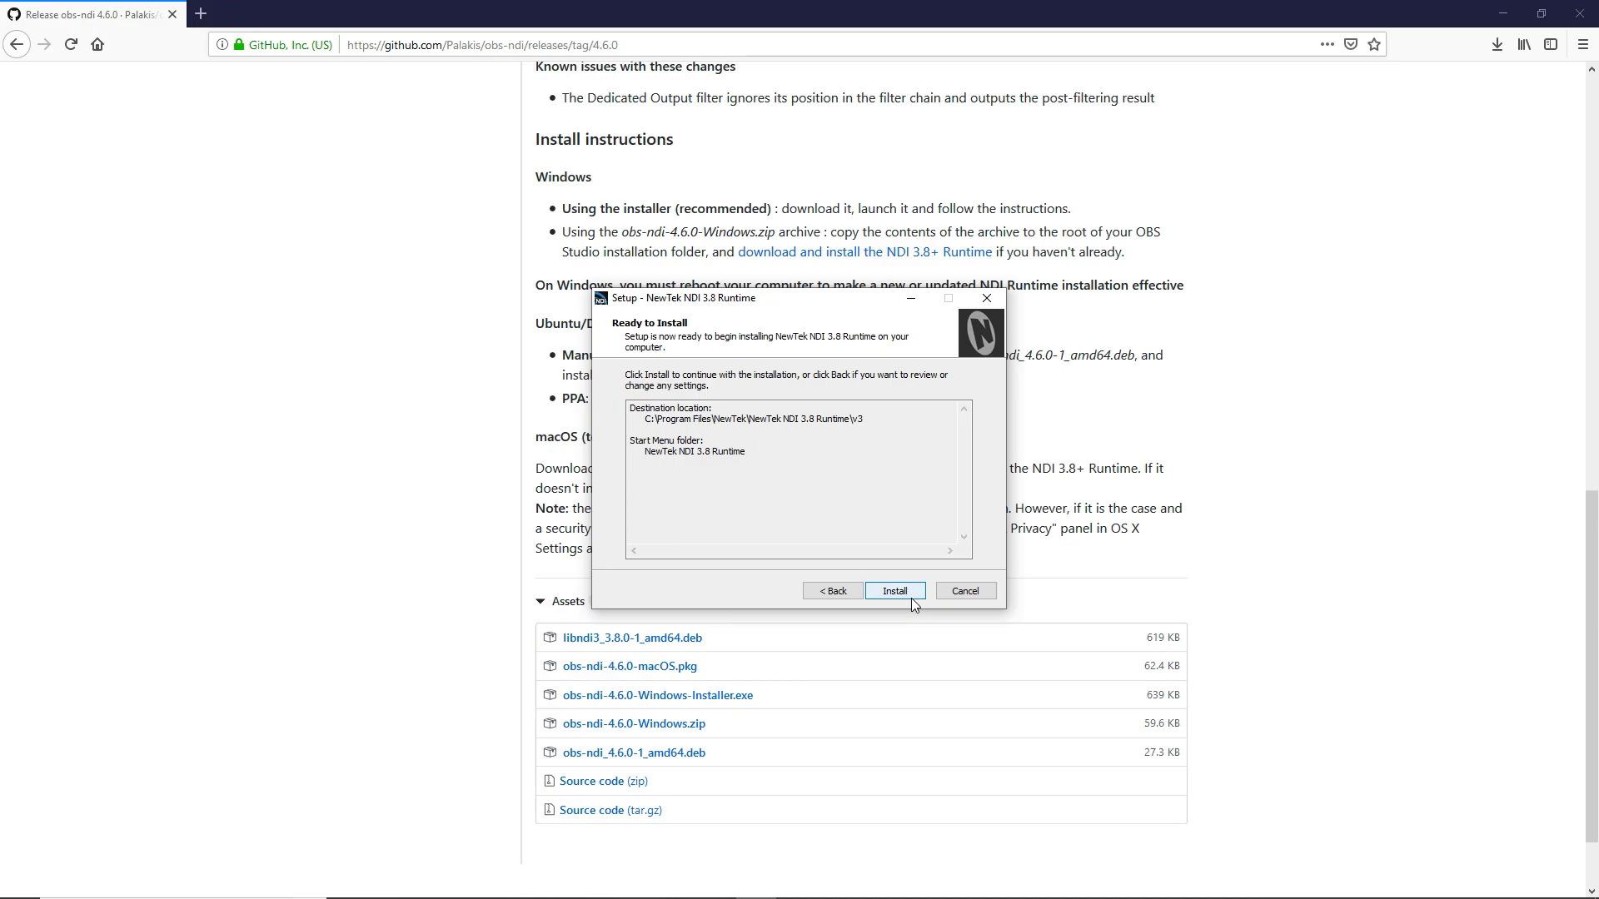
{"action": "left_click", "coordinate": [911, 597]}
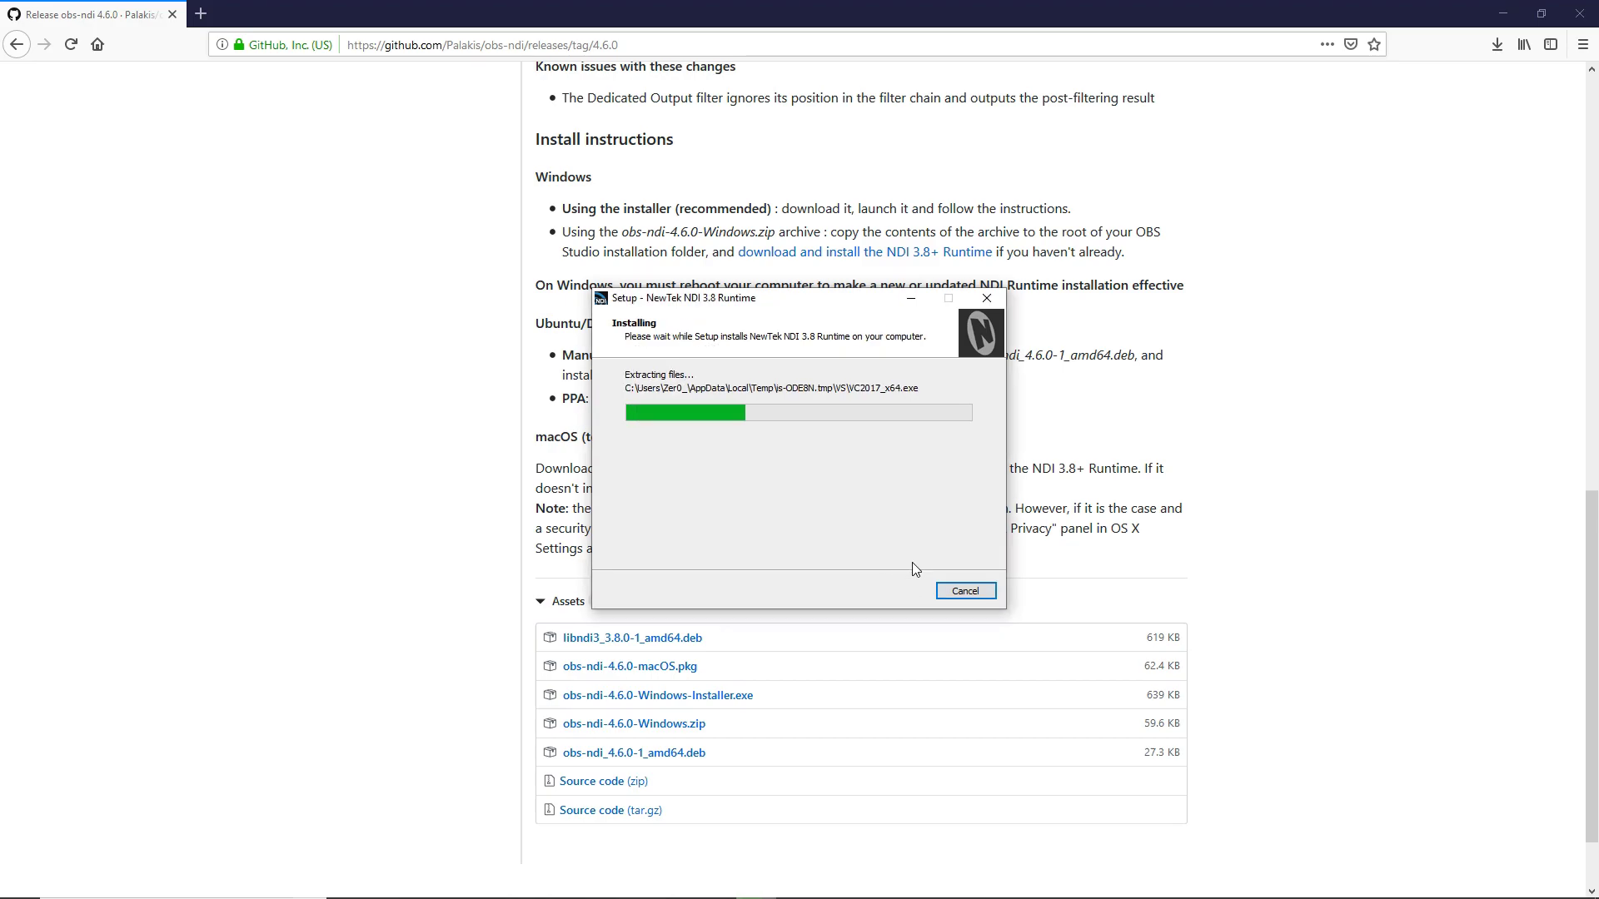
{"action": "left_click", "coordinate": [914, 600]}
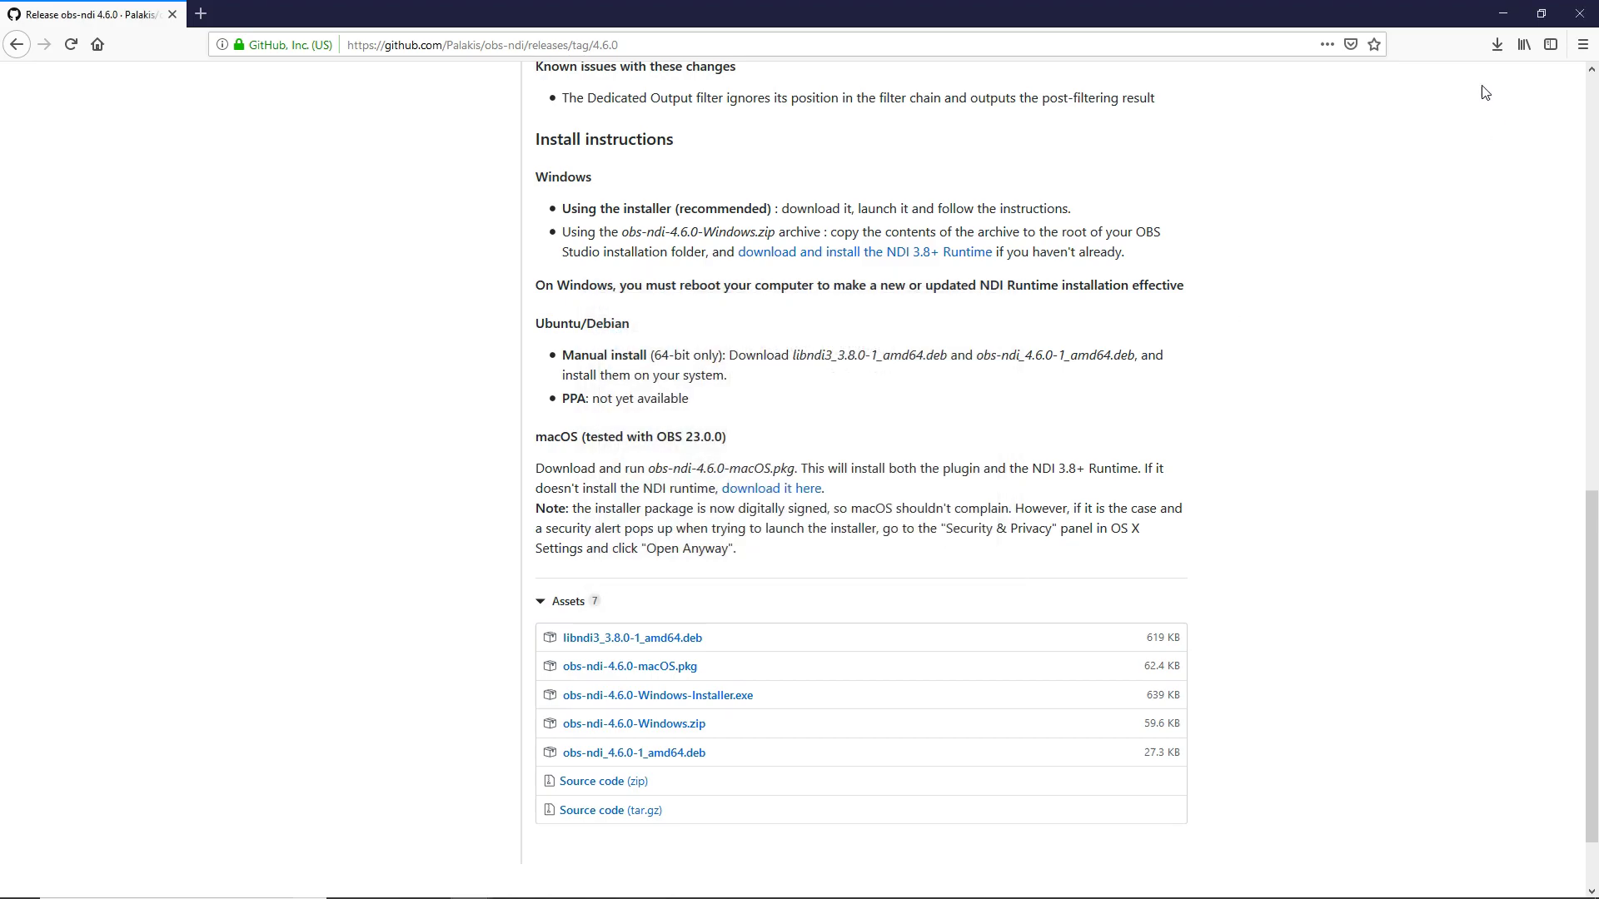
- Run obs-ndi-4.6.0-Windows-Installer from Downloads, accept the GNU GPL license, and complete the installation
{"action": "left_click", "coordinate": [1497, 46]}
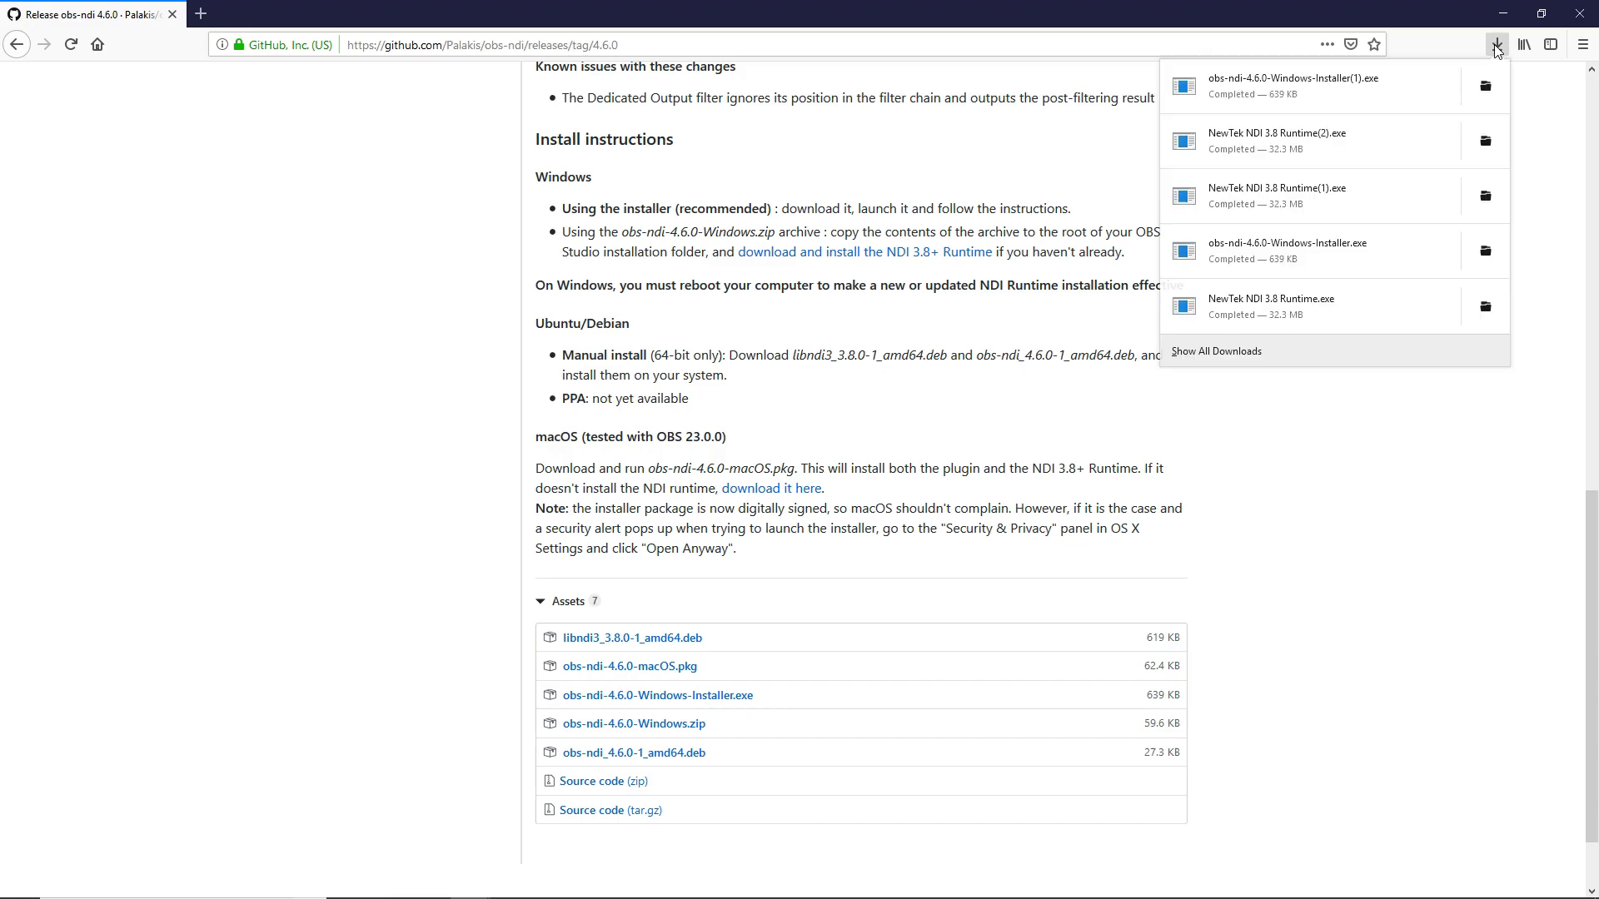
{"action": "left_click", "coordinate": [1415, 92]}
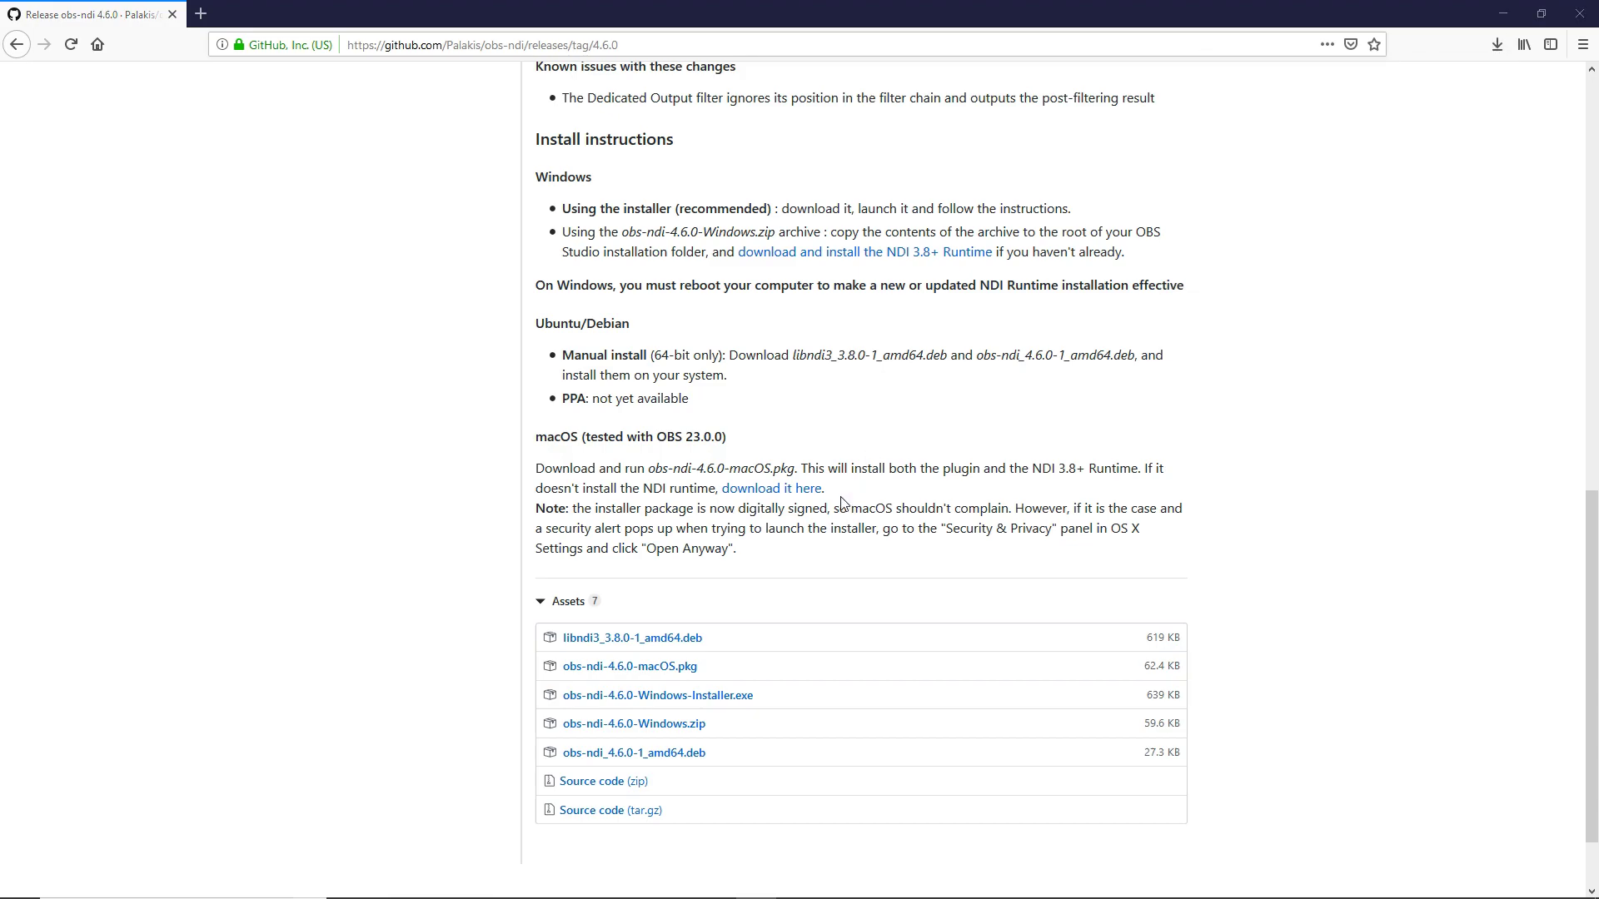
{"action": "left_click", "coordinate": [816, 493]}
{"action": "left_click", "coordinate": [692, 541]}
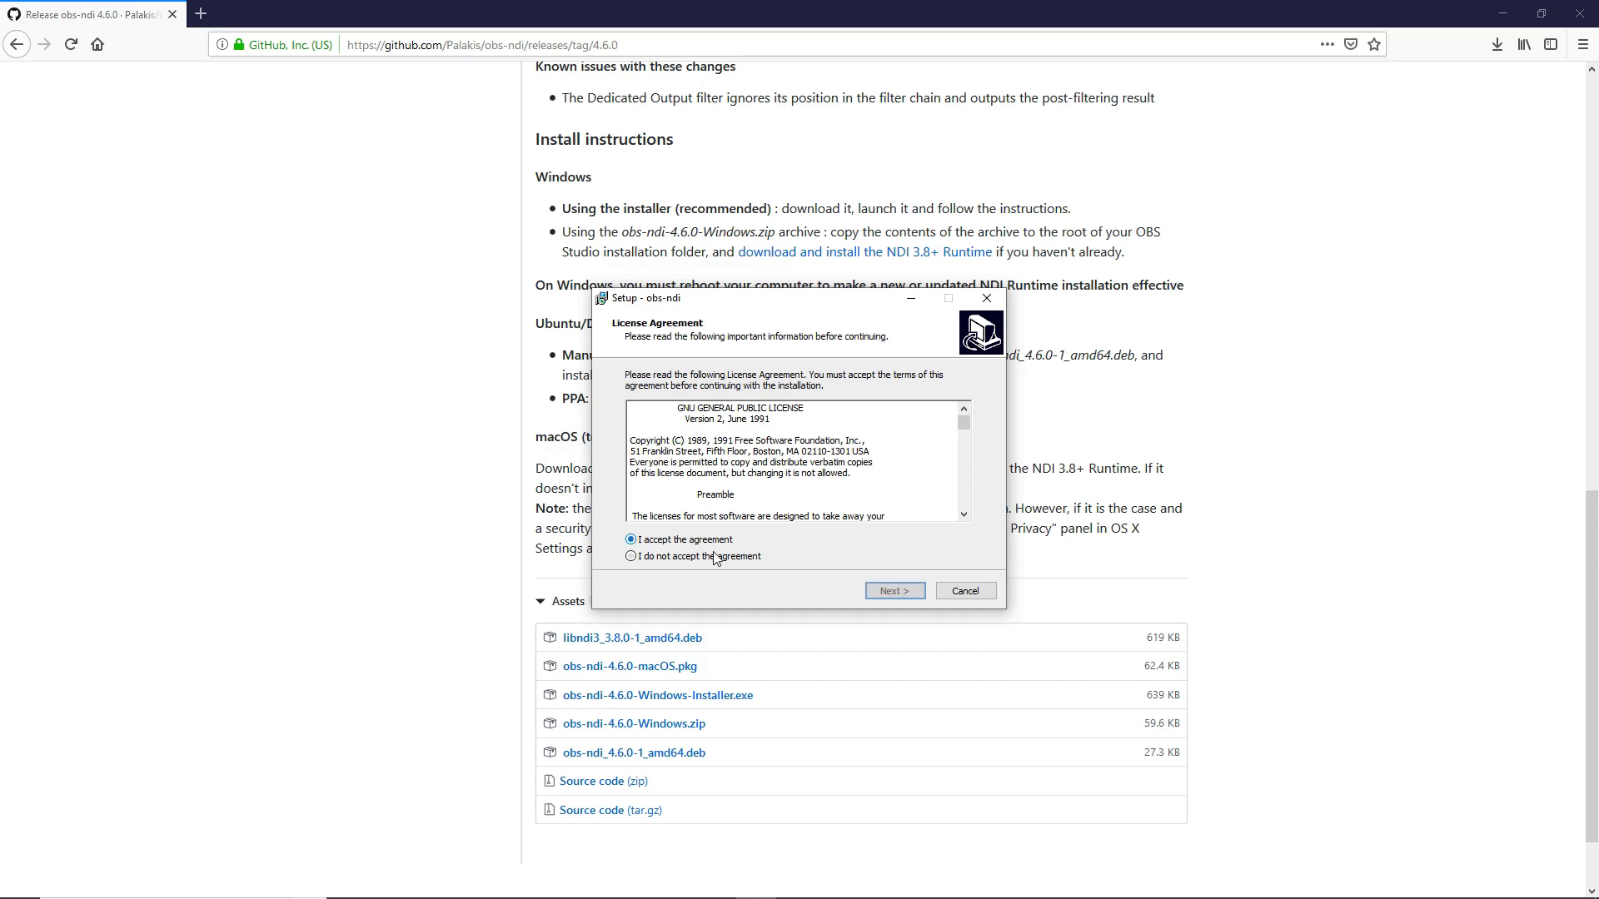
{"action": "left_click", "coordinate": [887, 591]}
{"action": "left_click", "coordinate": [914, 593]}
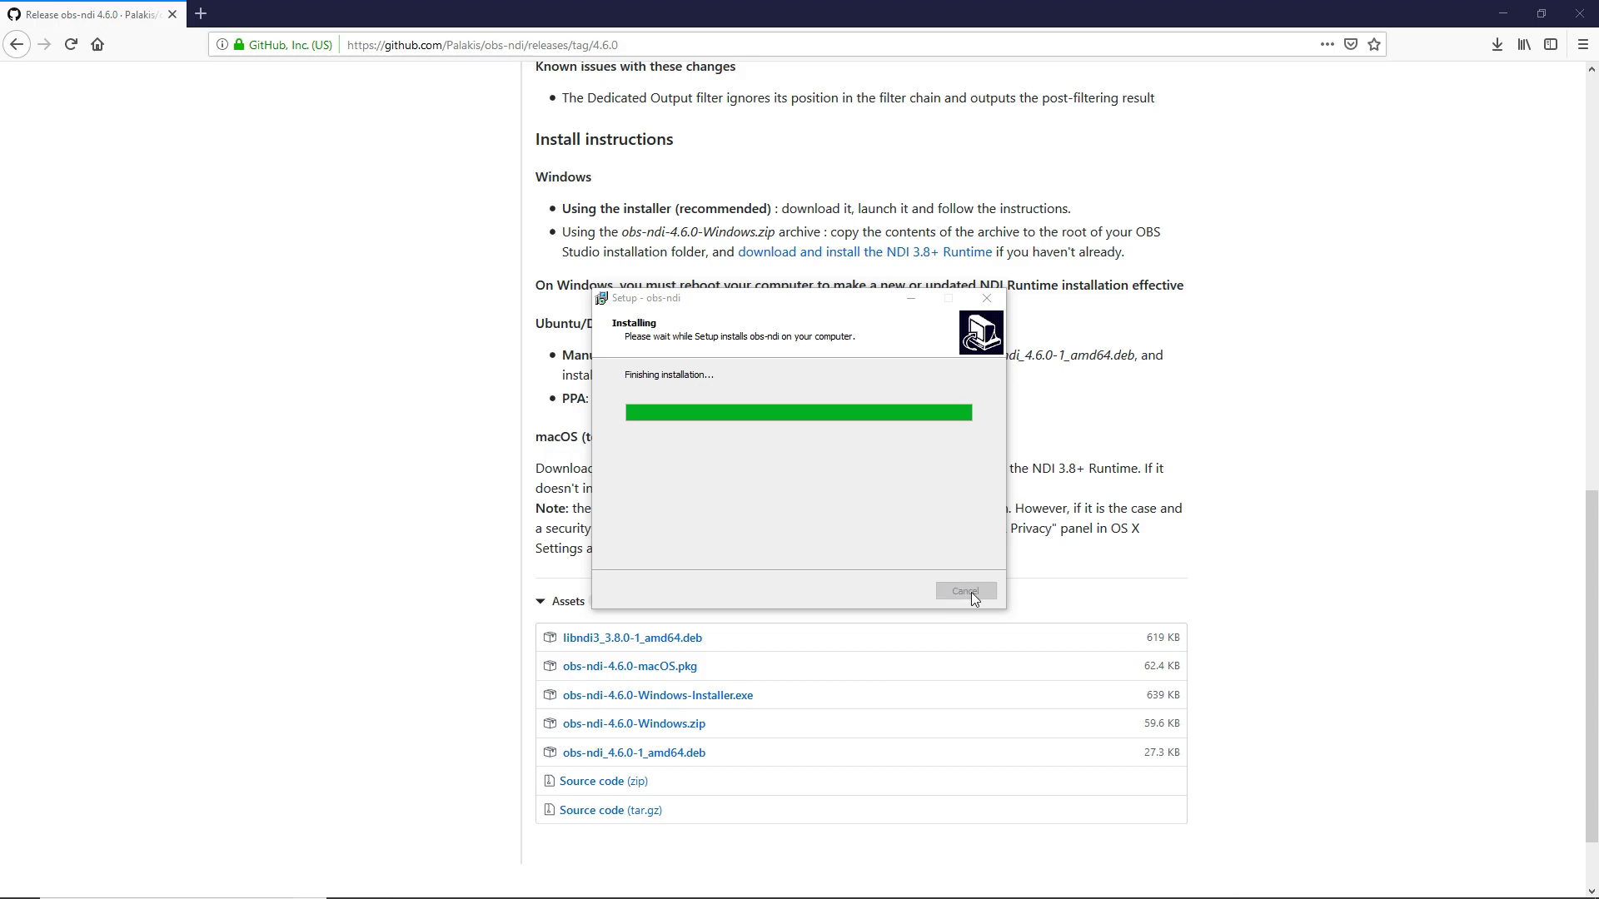
{"action": "left_click", "coordinate": [892, 593]}
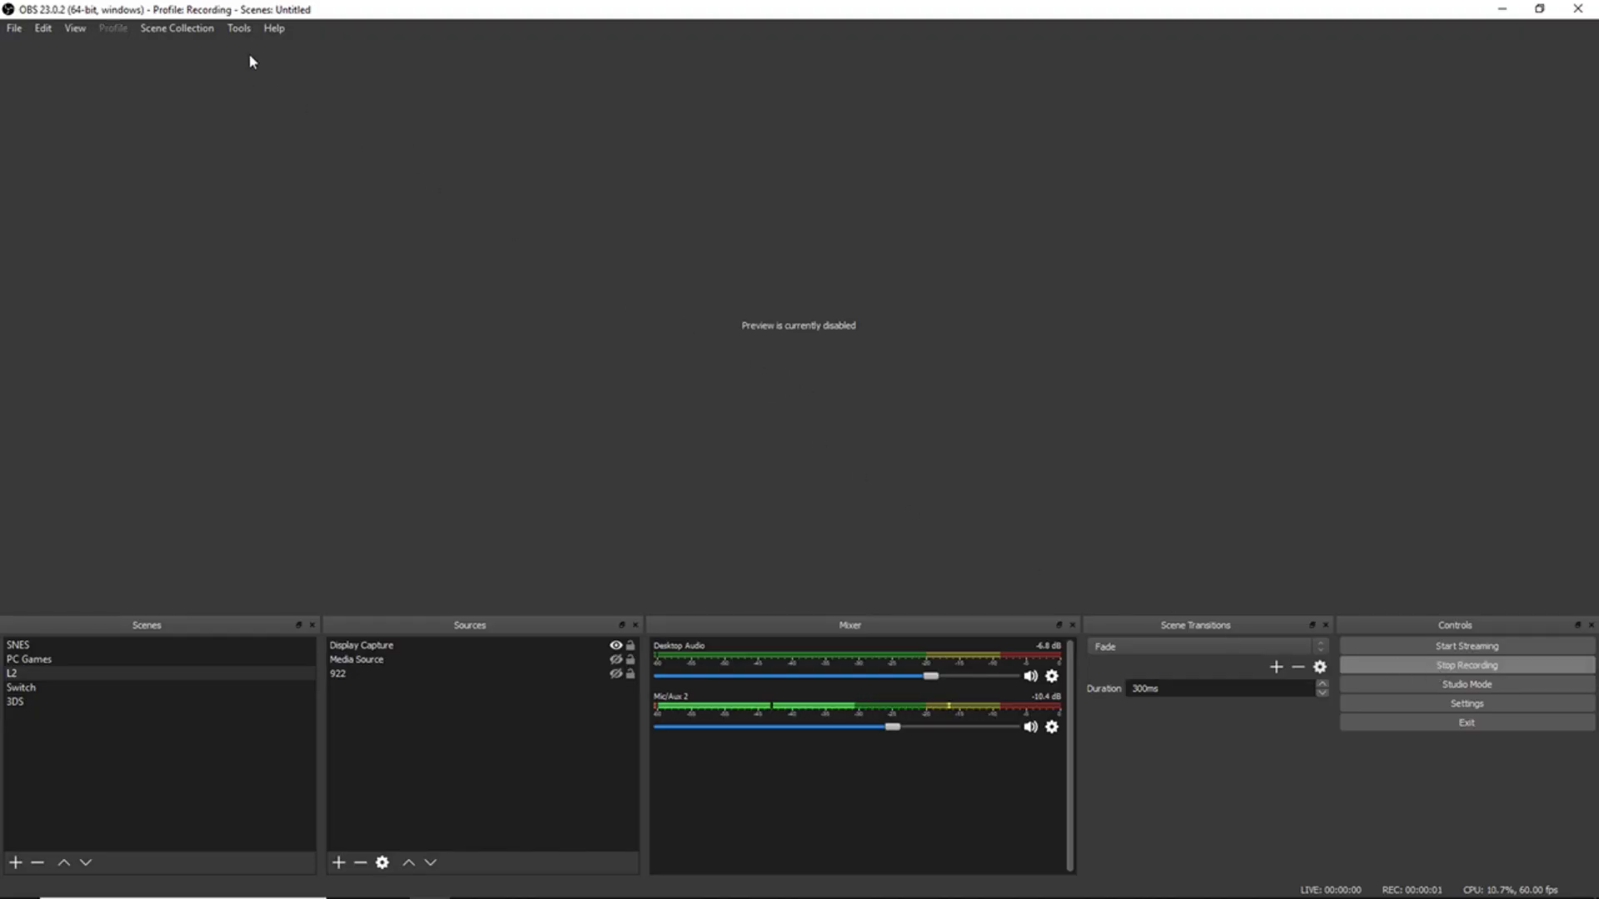
- Enable NDI Main Output under the gaming PC's name in Tools > NDI Output settings
{"action": "left_click", "coordinate": [241, 30]}
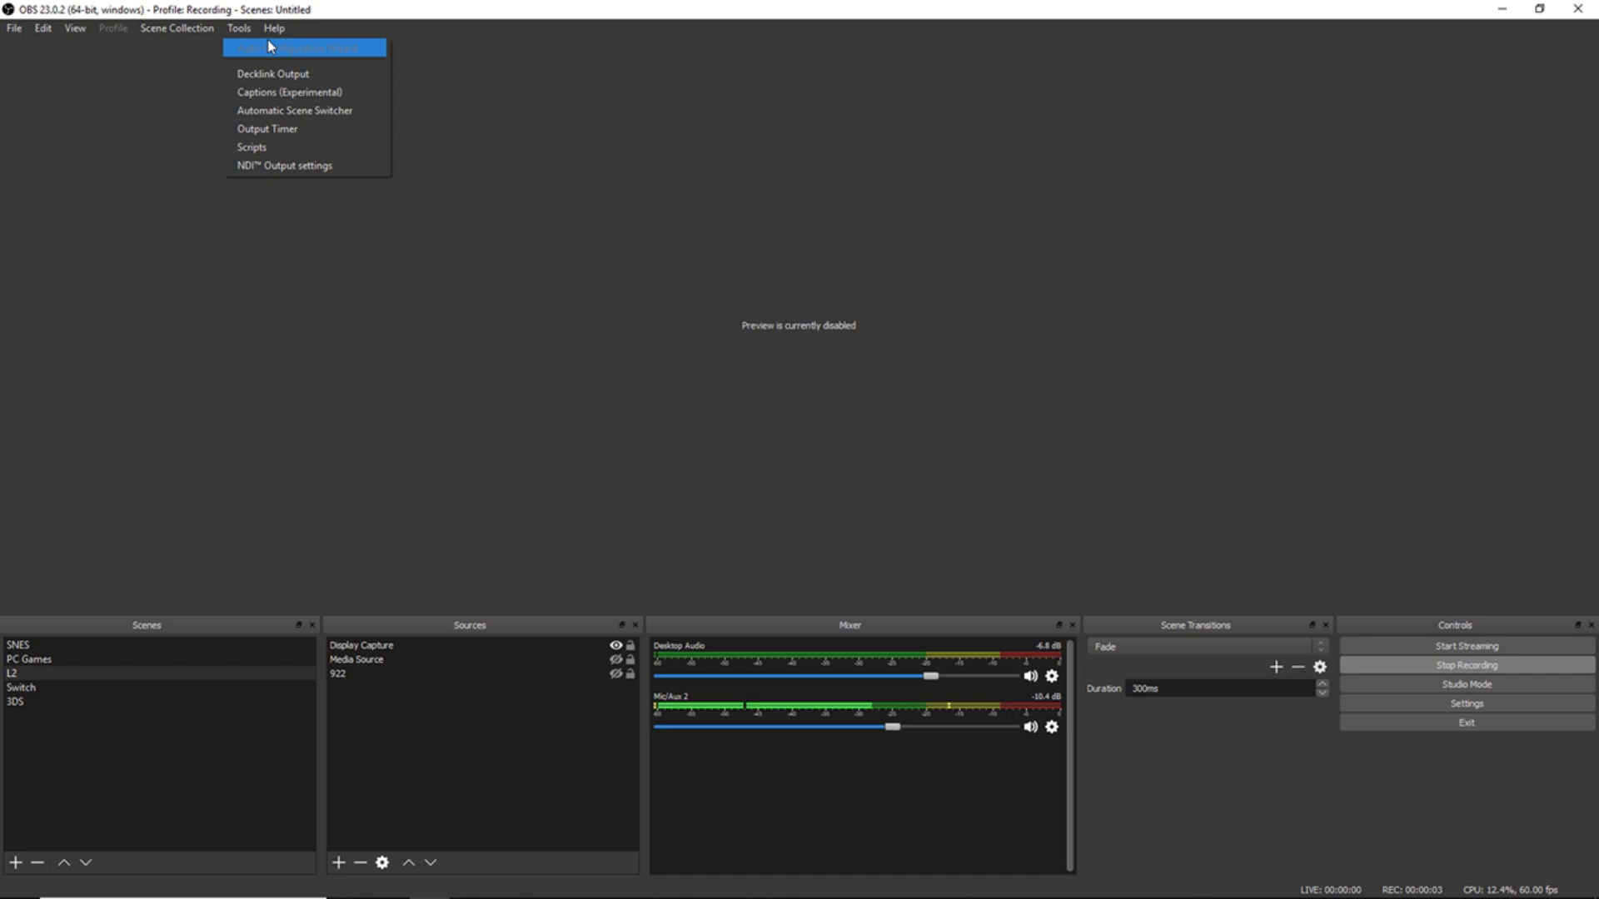
{"action": "left_click", "coordinate": [267, 164]}
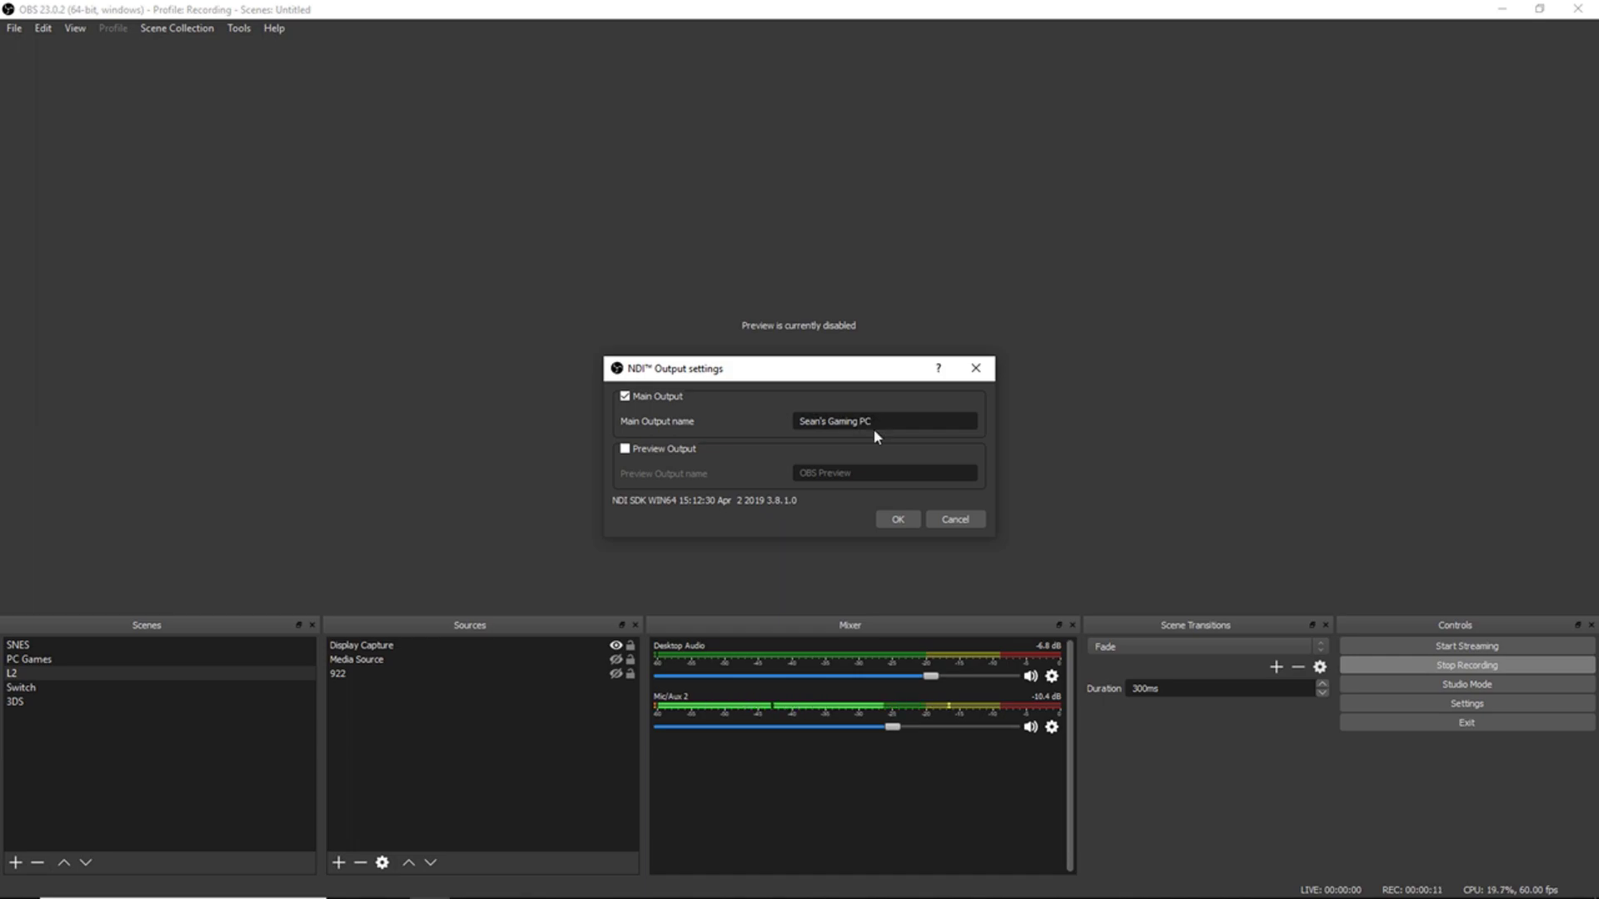
{"action": "left_click", "coordinate": [897, 518]}
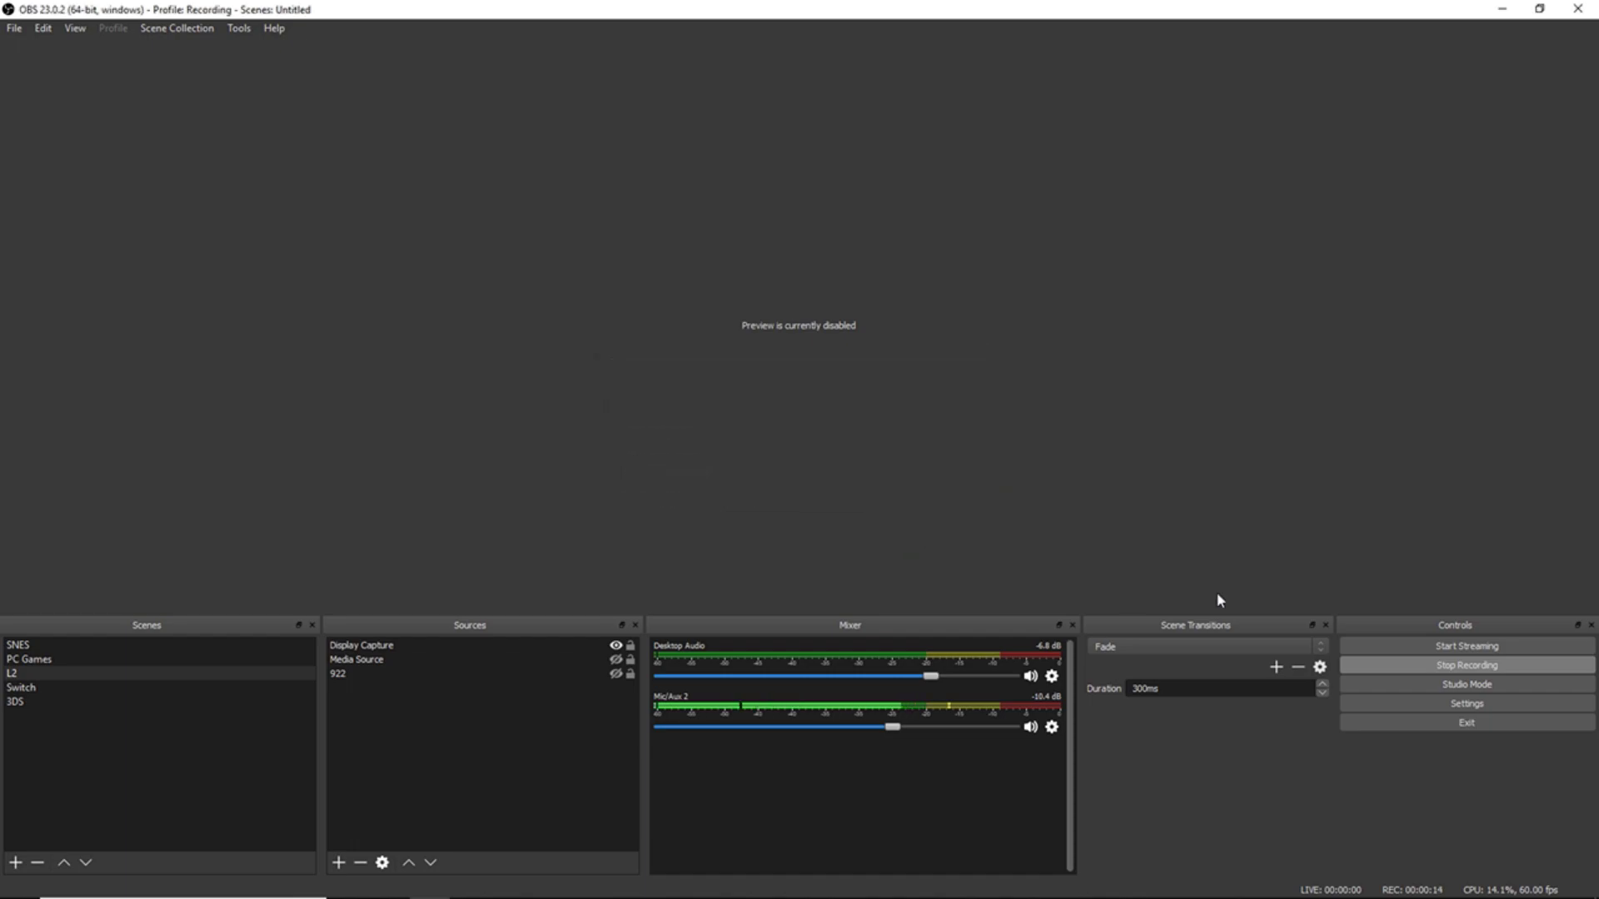
- Check the Output settings: x264, CBR 50000 bitrate, CPU usage preset left on faster
{"action": "left_click", "coordinate": [1468, 705]}
{"action": "left_click", "coordinate": [450, 265]}
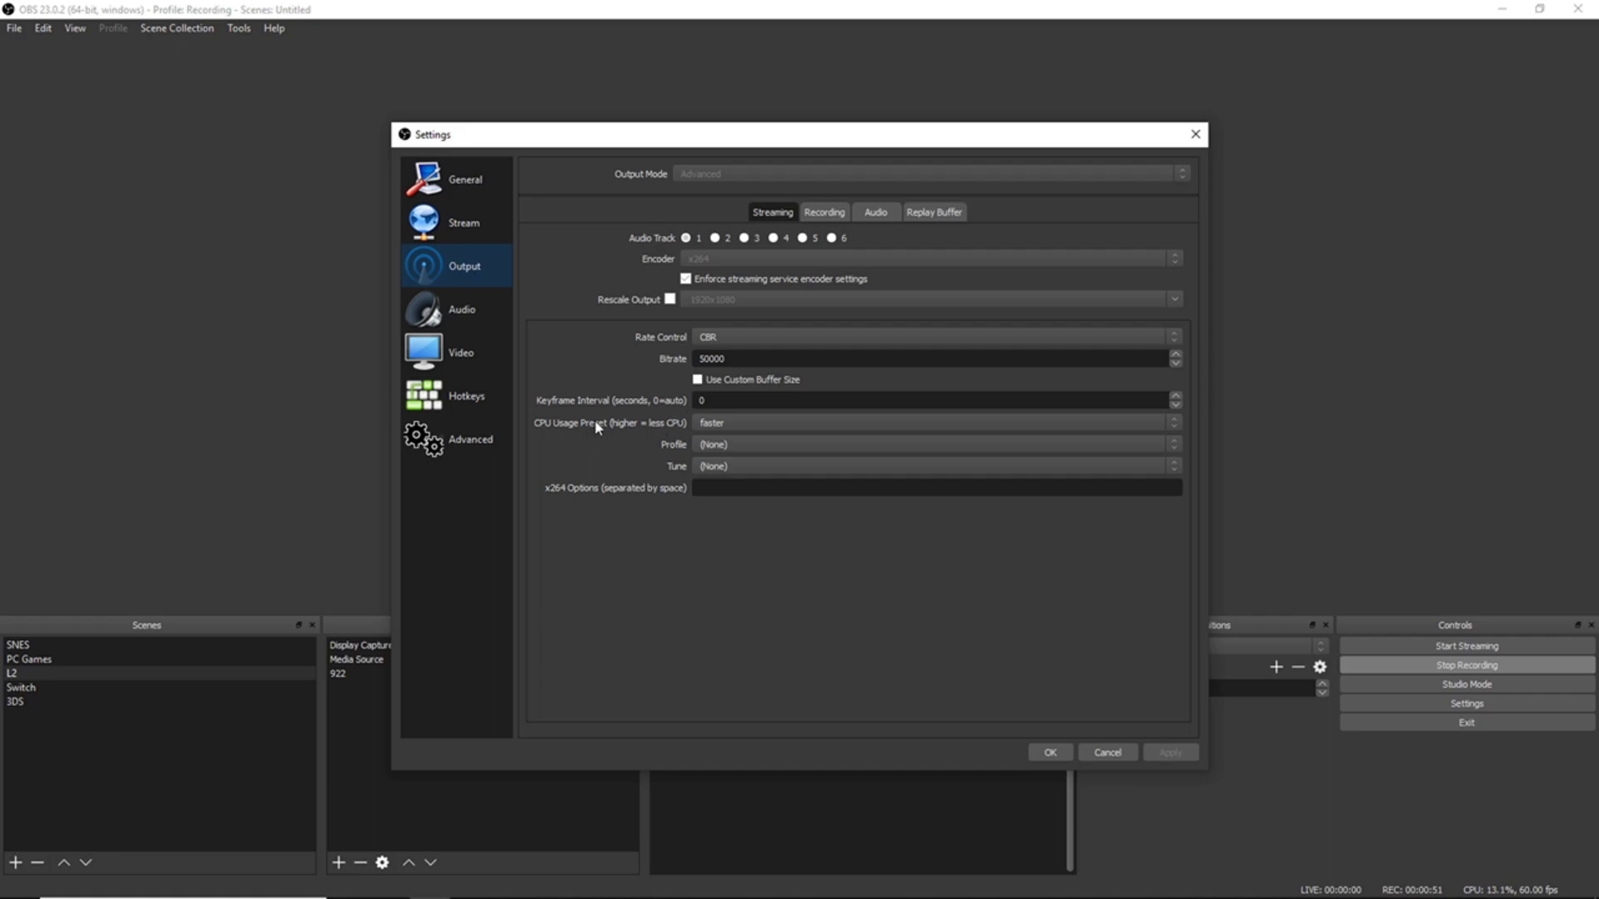
{"action": "left_click", "coordinate": [738, 422]}
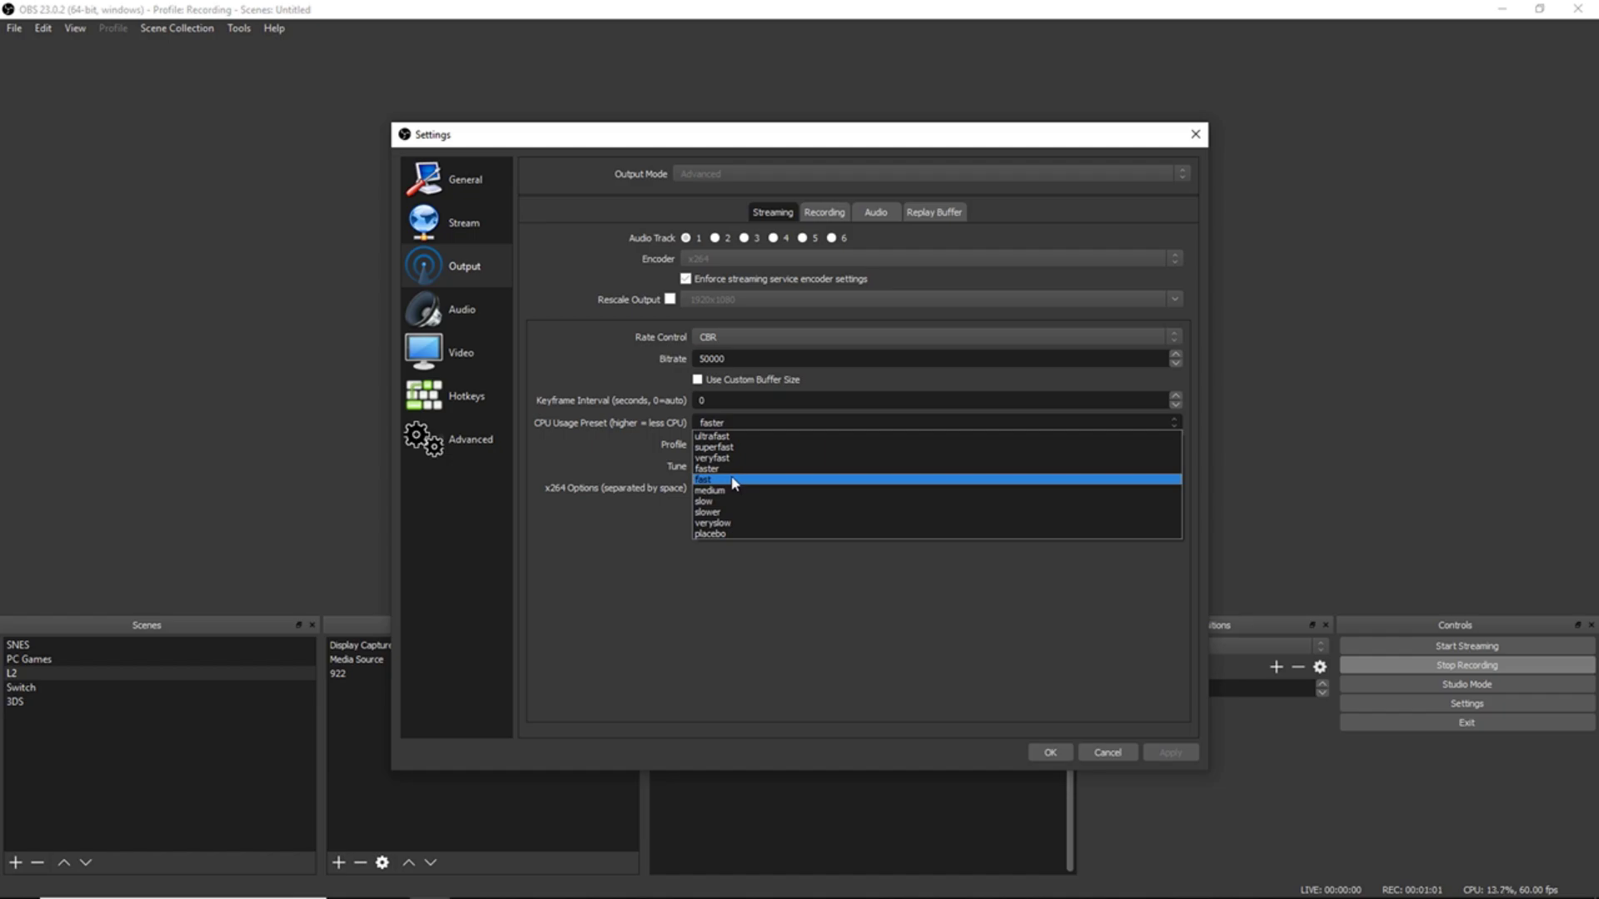
{"action": "left_click", "coordinate": [591, 526]}
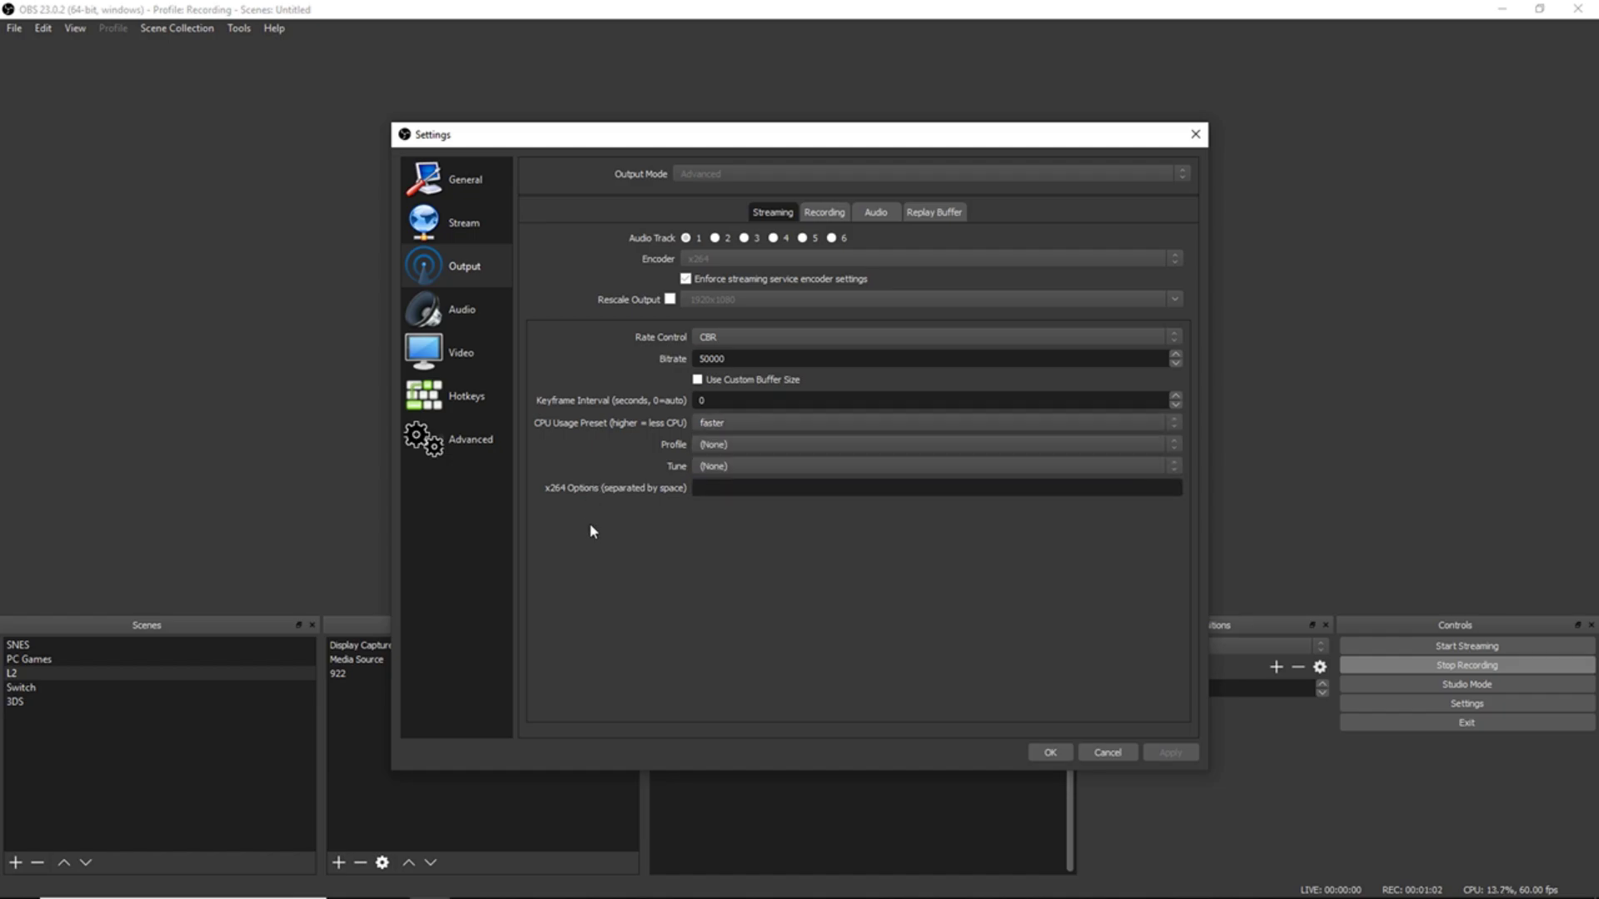
- Review the Audio and Video settings, then close Settings with OK
{"action": "left_click", "coordinate": [456, 321]}
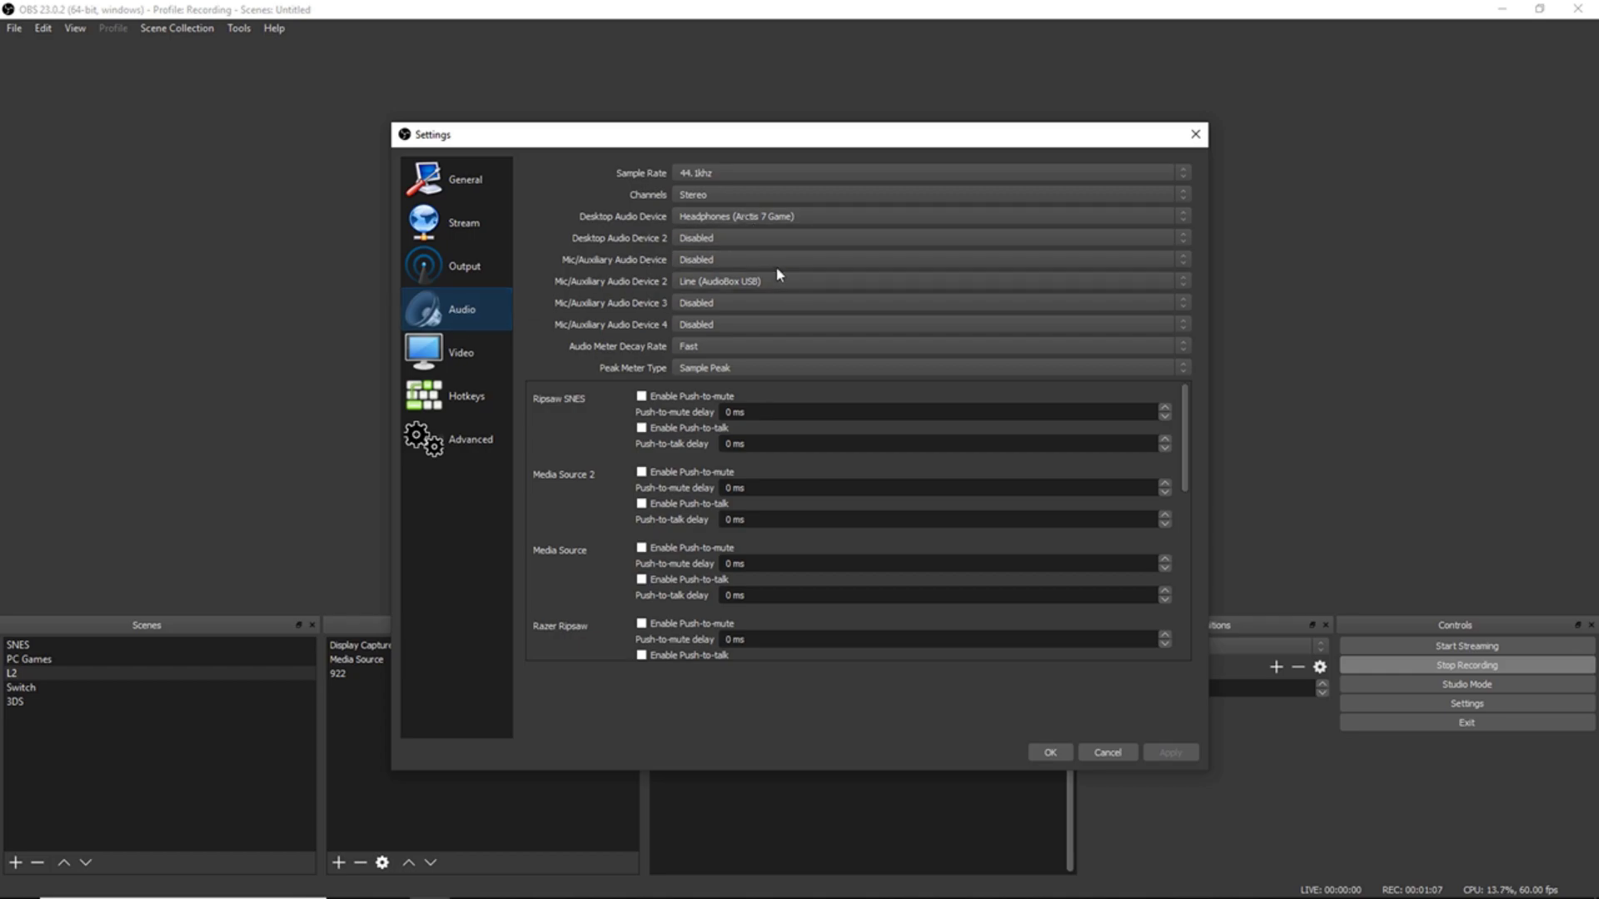
{"action": "left_click", "coordinate": [471, 353]}
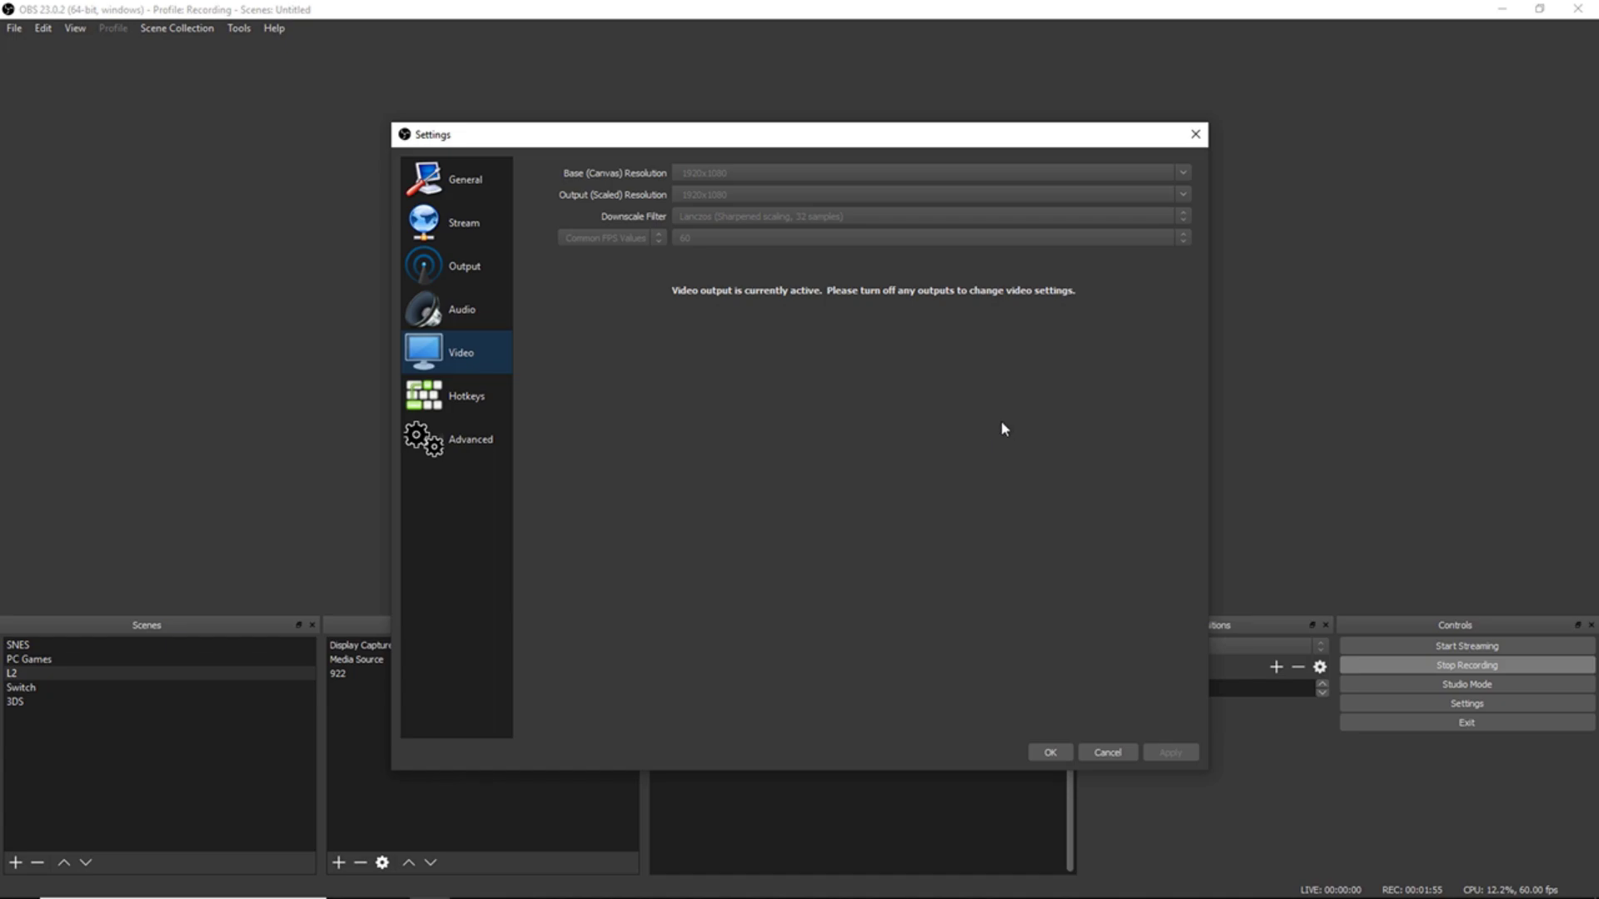
{"action": "left_click", "coordinate": [1065, 752]}
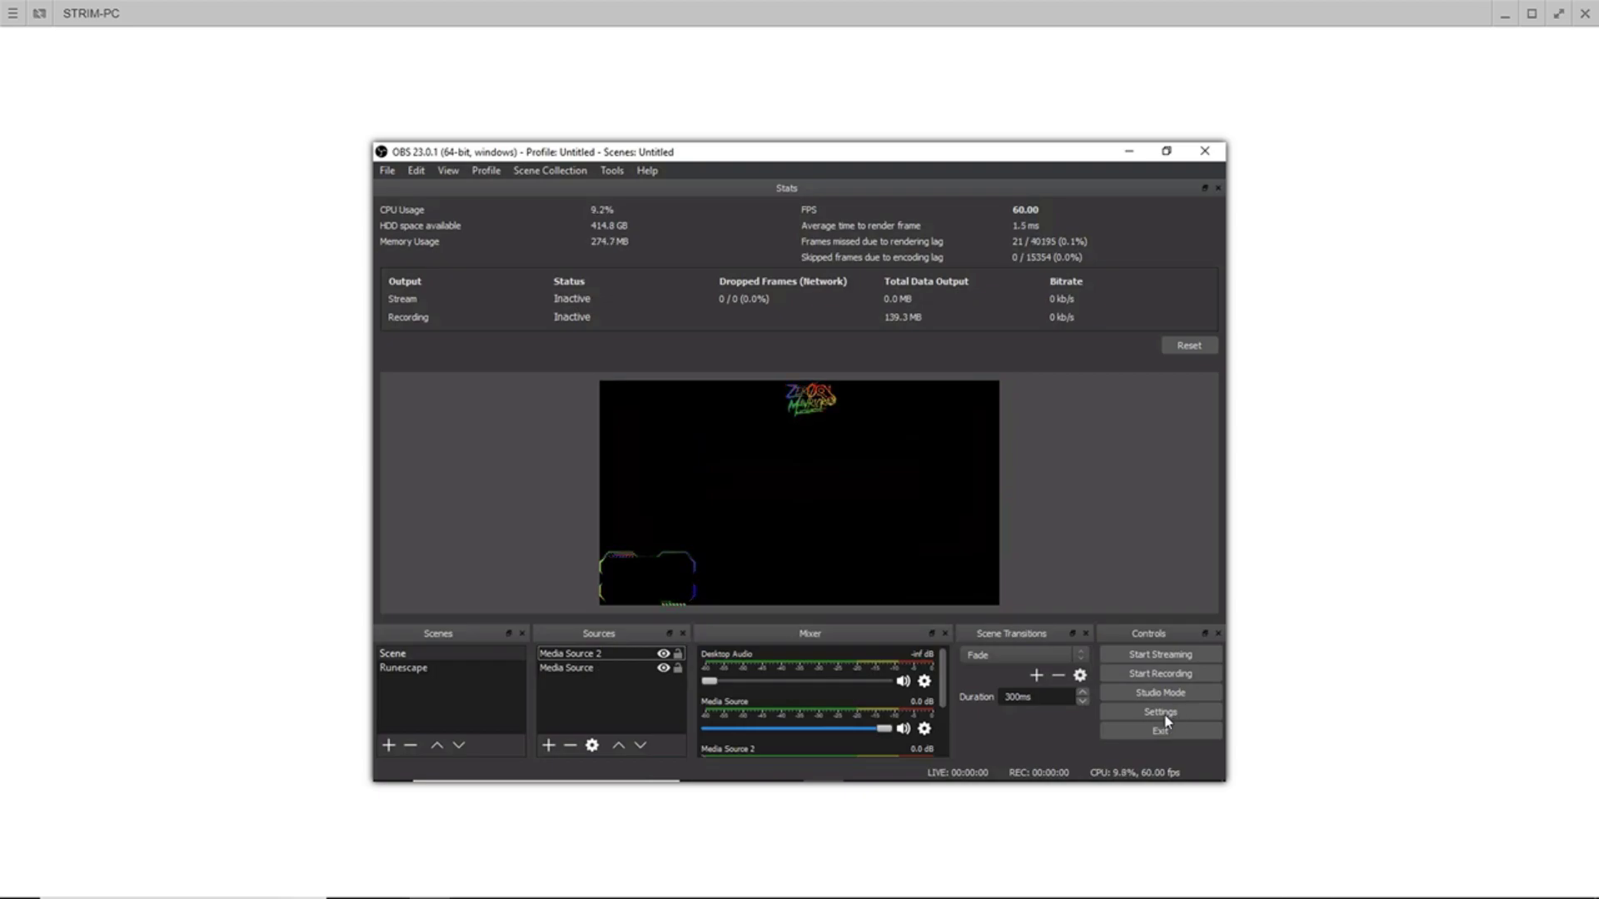
- Add an NDI™ Source with the default name, sourcing the gaming PC, with hardware acceleration allowed
{"action": "left_click", "coordinate": [548, 748]}
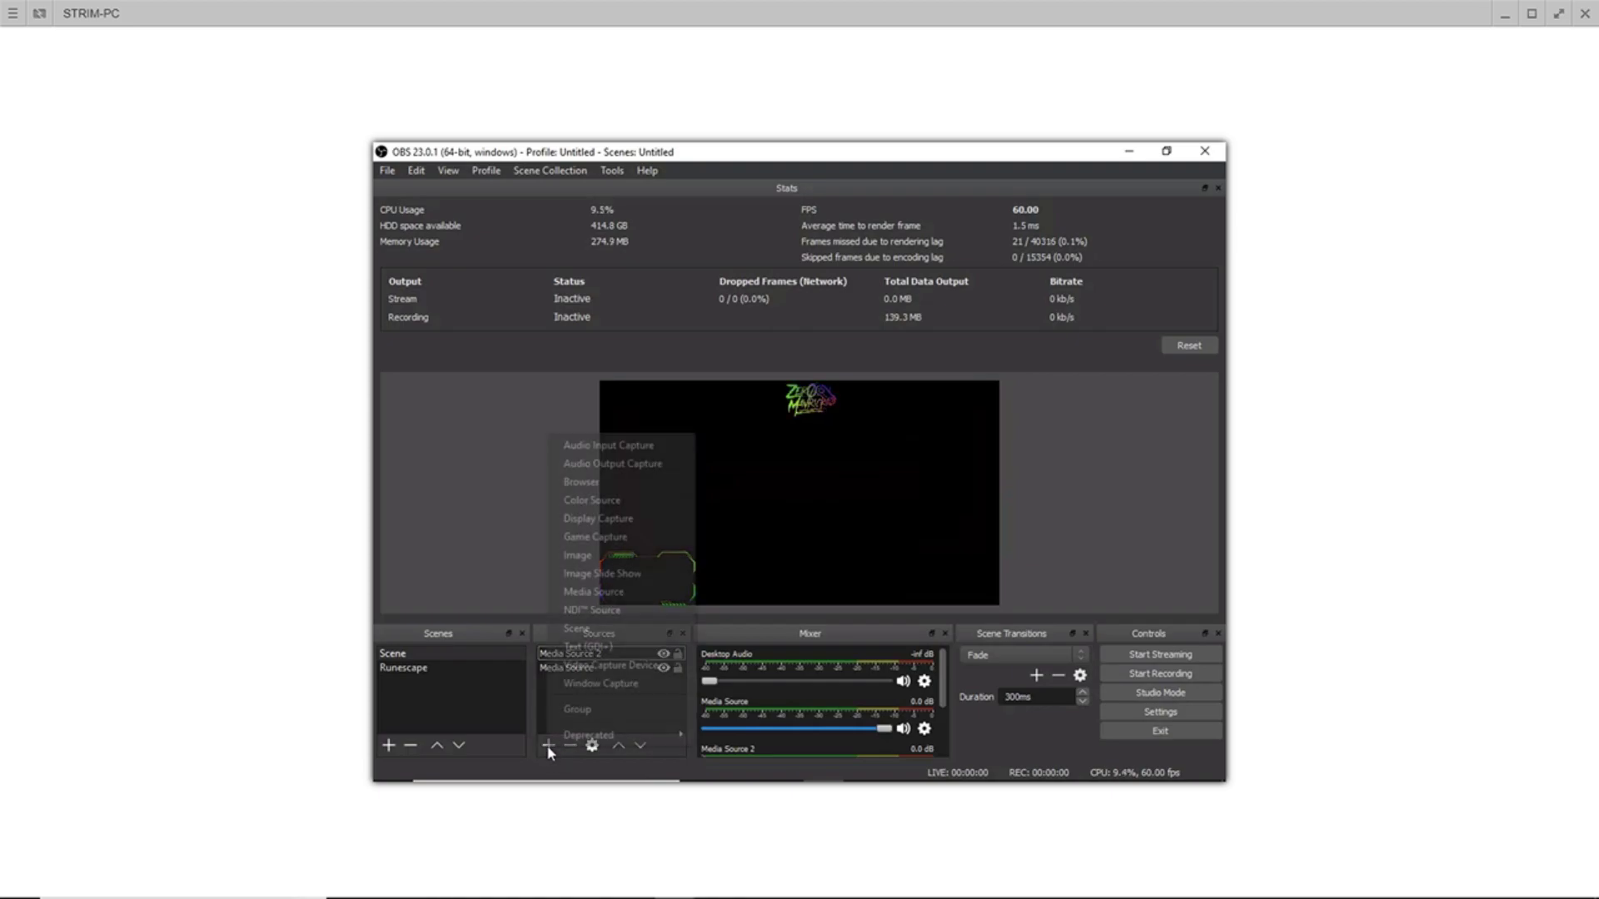
{"action": "left_click", "coordinate": [591, 611]}
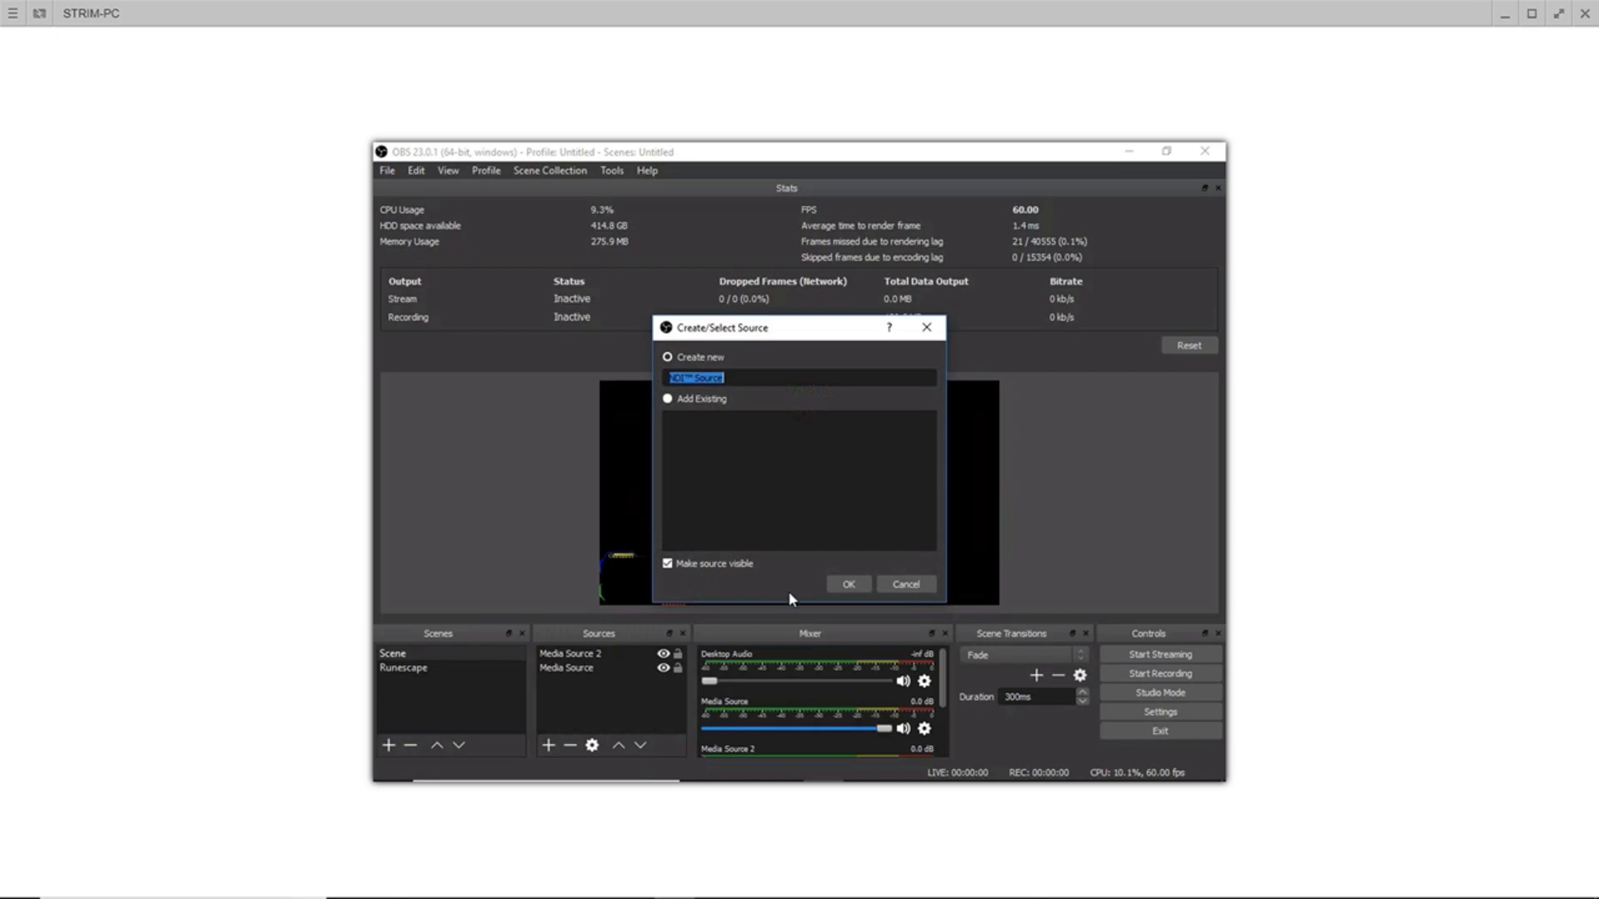
{"action": "left_click", "coordinate": [849, 583]}
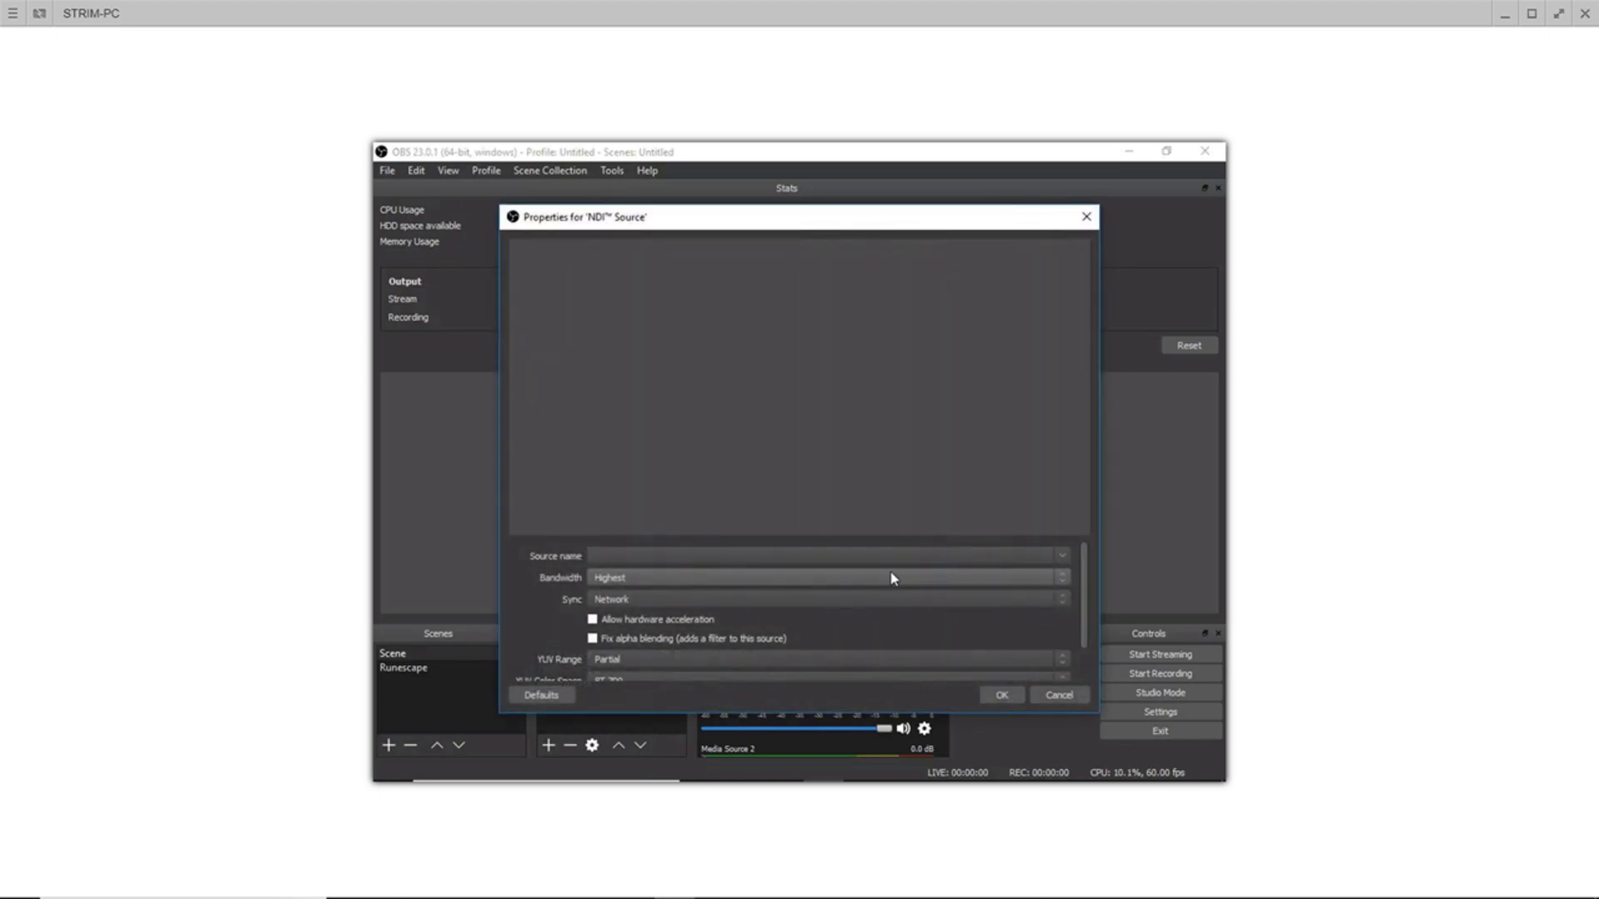
{"action": "left_click", "coordinate": [1057, 553]}
{"action": "left_click", "coordinate": [698, 570]}
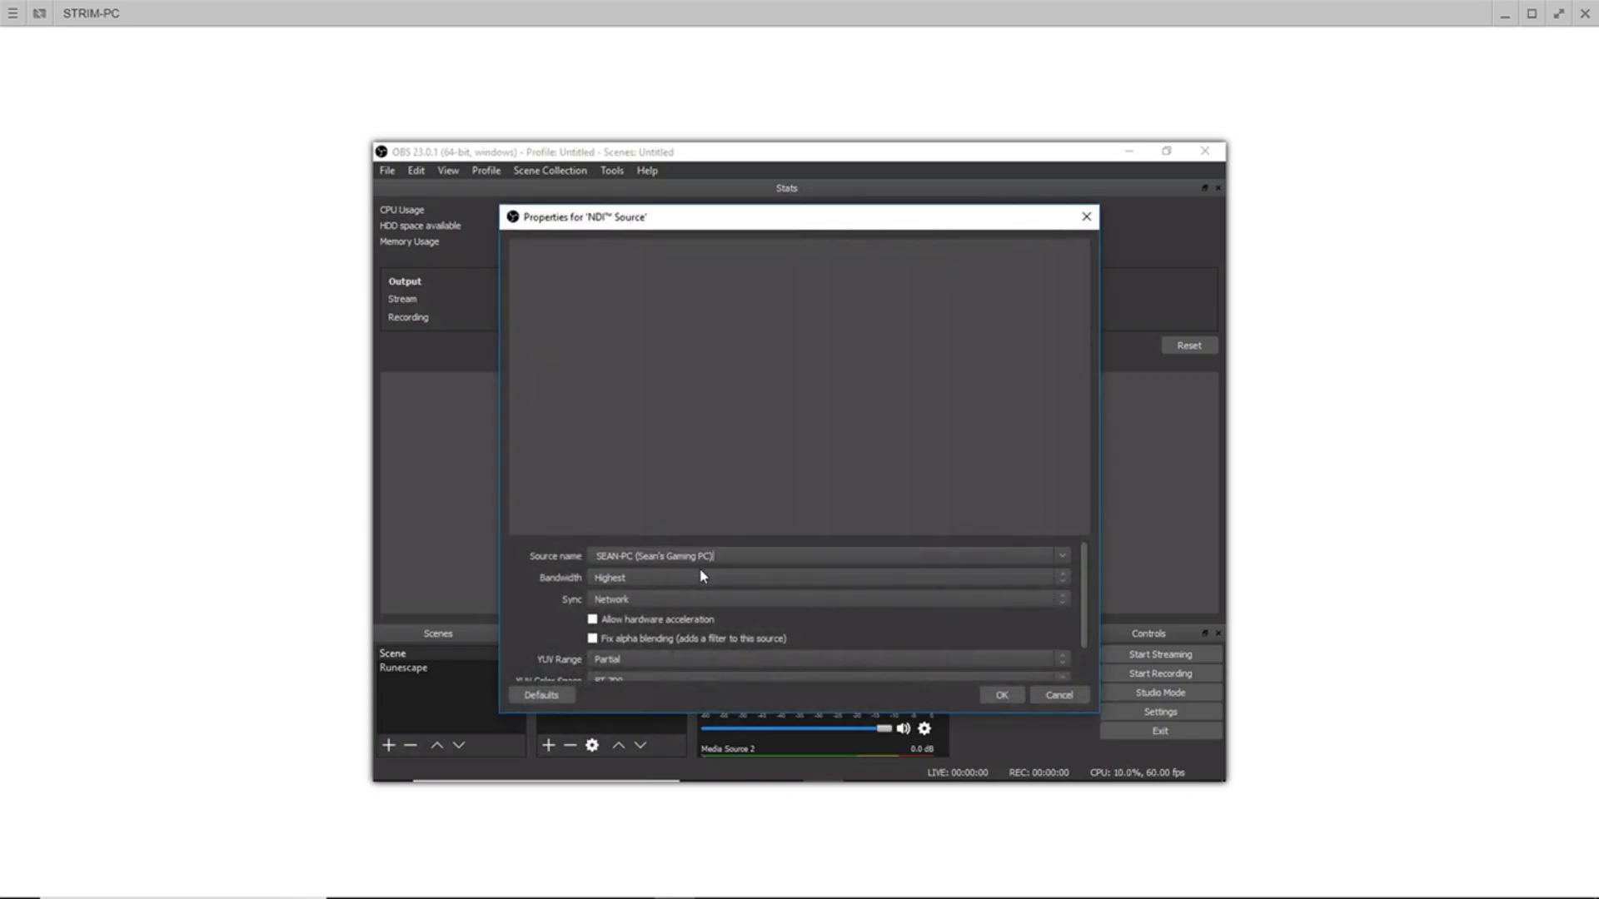
{"action": "left_click", "coordinate": [593, 619]}
{"action": "left_click", "coordinate": [1003, 695]}
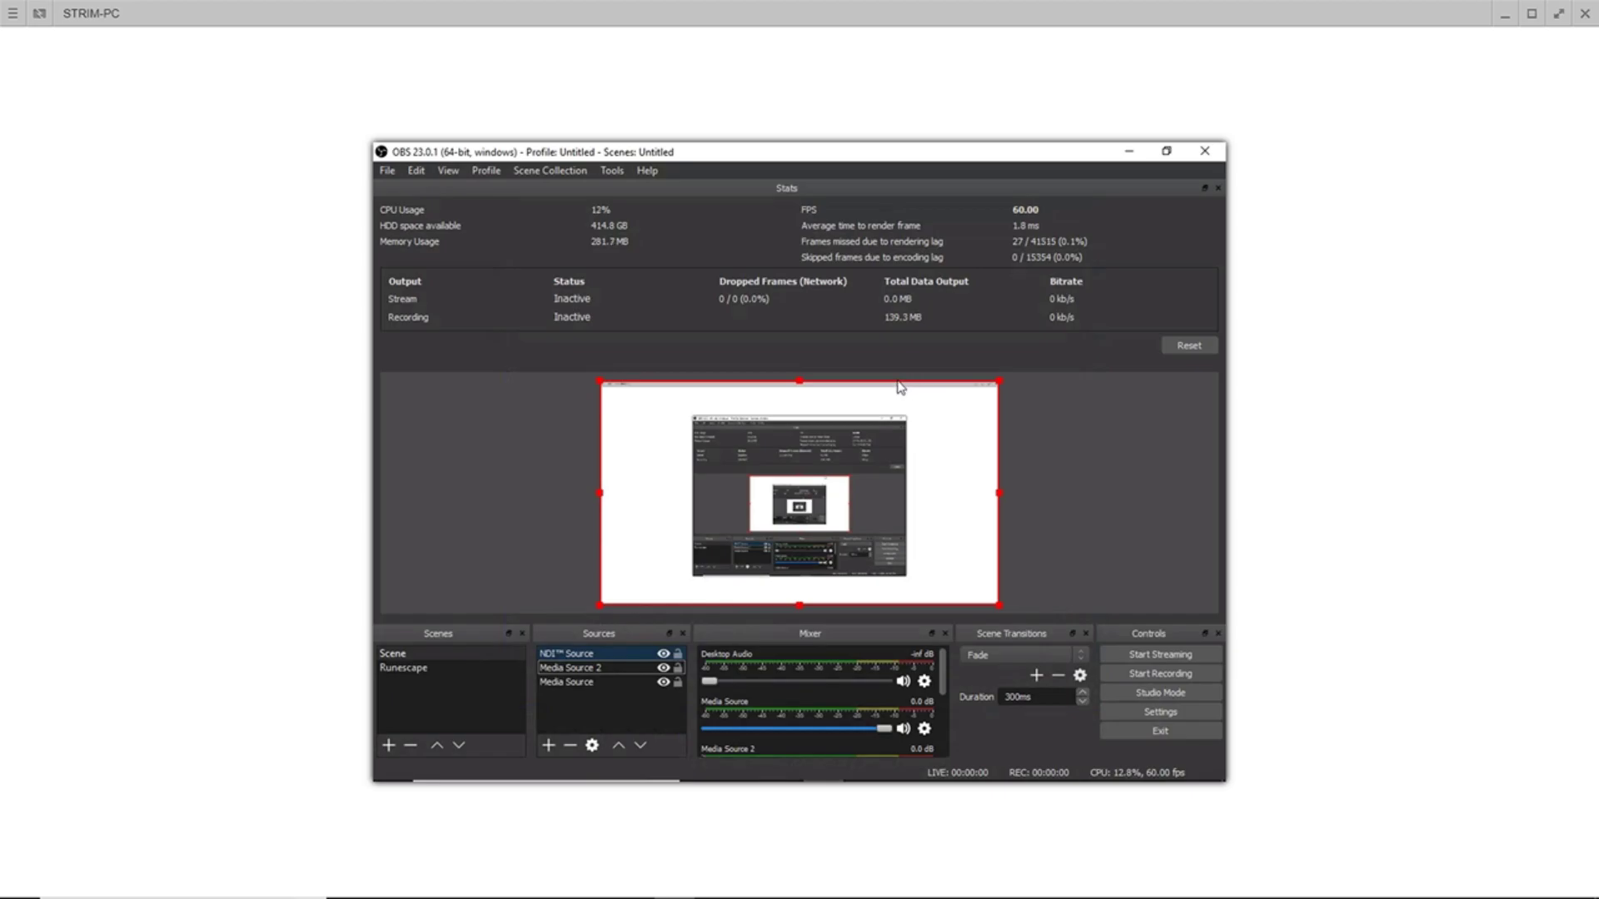
- Review the streaming PC's Twitch stream, 4500 output bitrate, and audio settings
{"action": "left_click", "coordinate": [1159, 714]}
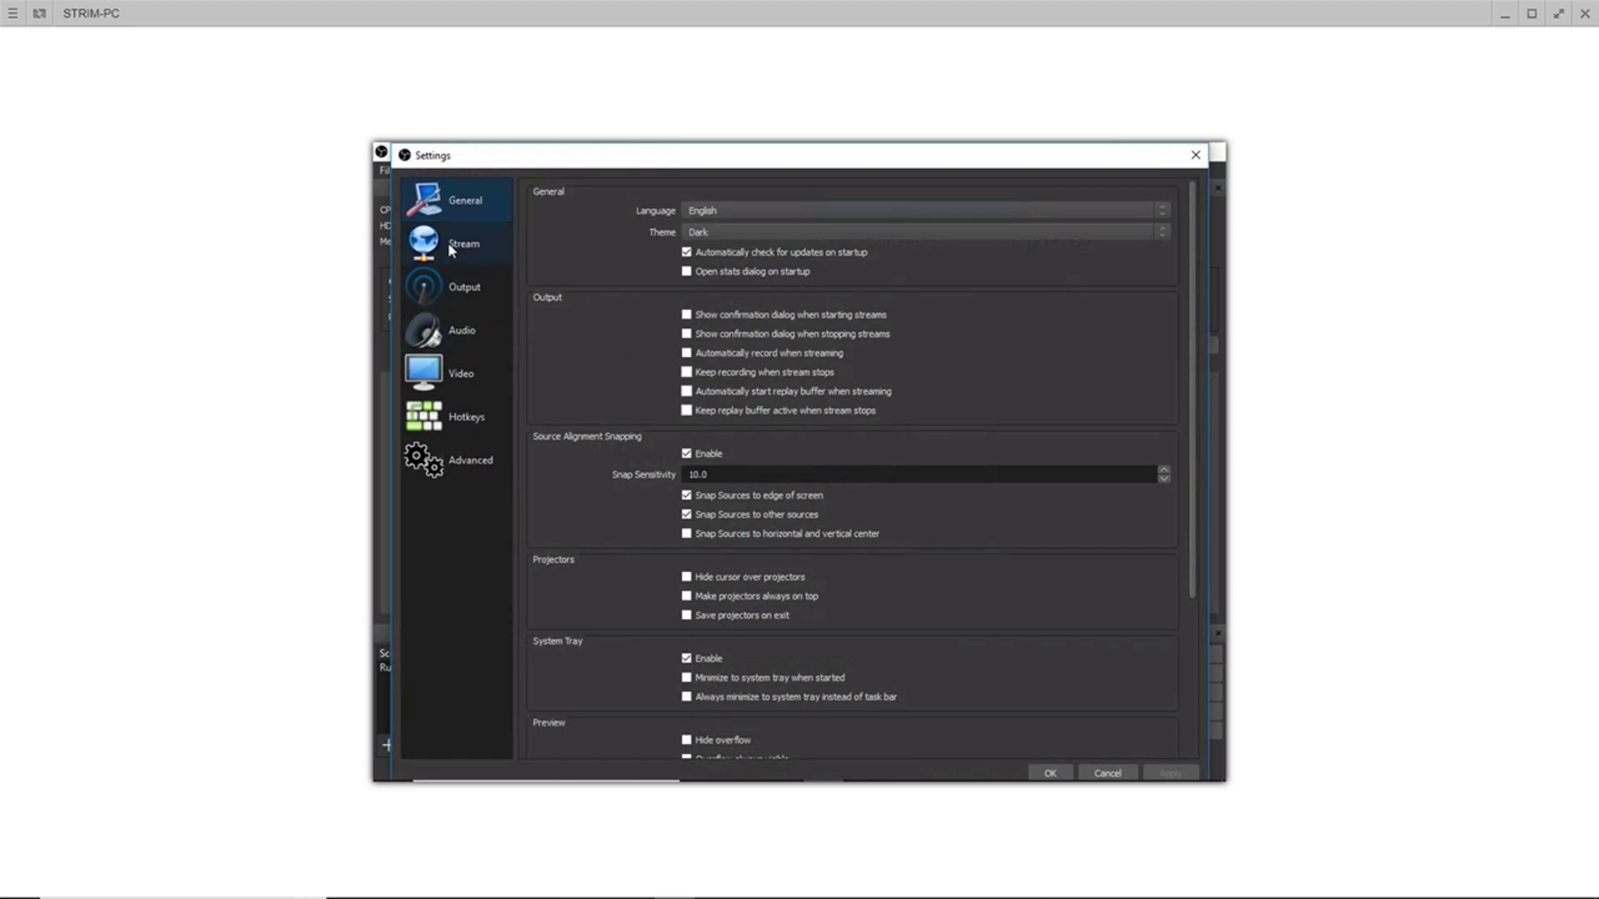
{"action": "left_click", "coordinate": [480, 248]}
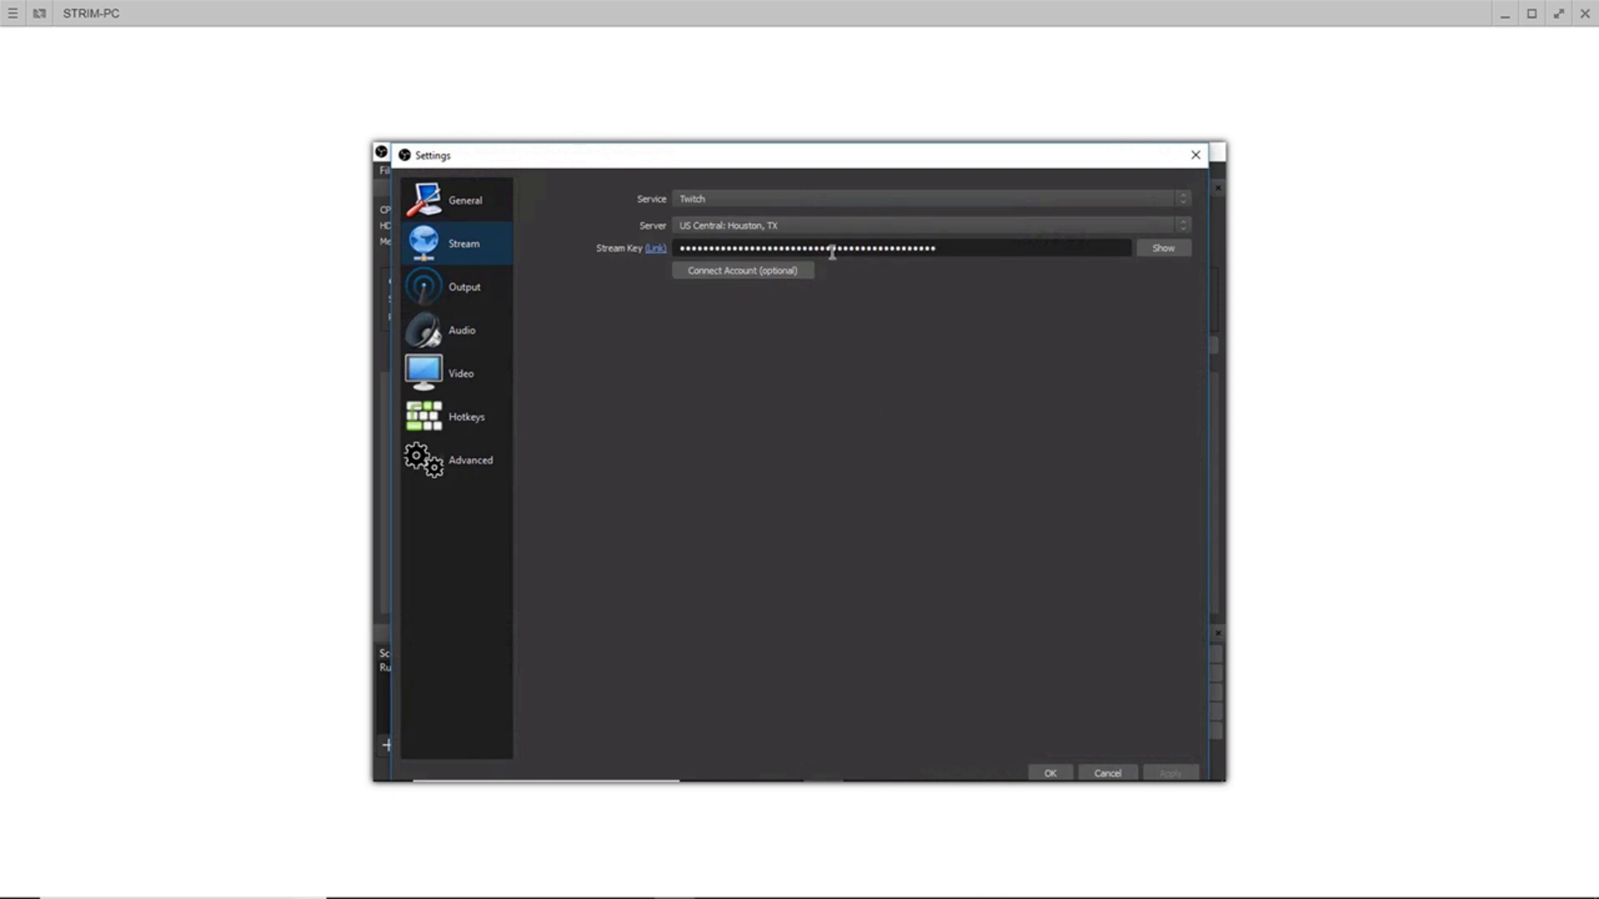
{"action": "left_click", "coordinate": [464, 293]}
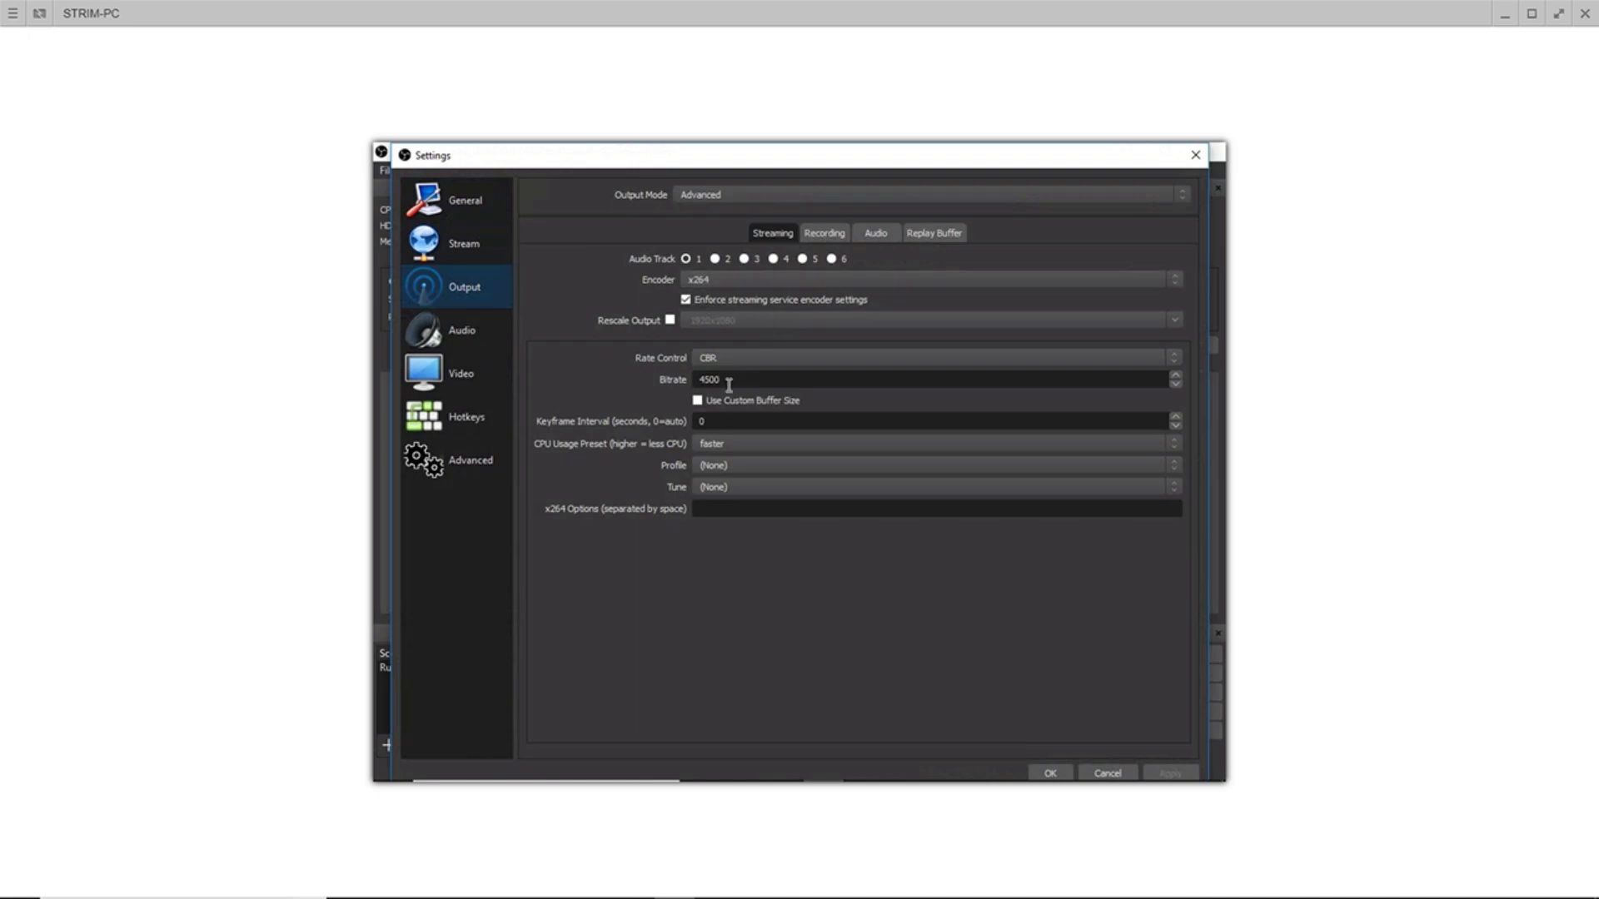
{"action": "left_click_drag", "start_coordinate": [724, 382], "coordinate": [666, 388]}
{"action": "left_click", "coordinate": [458, 331]}
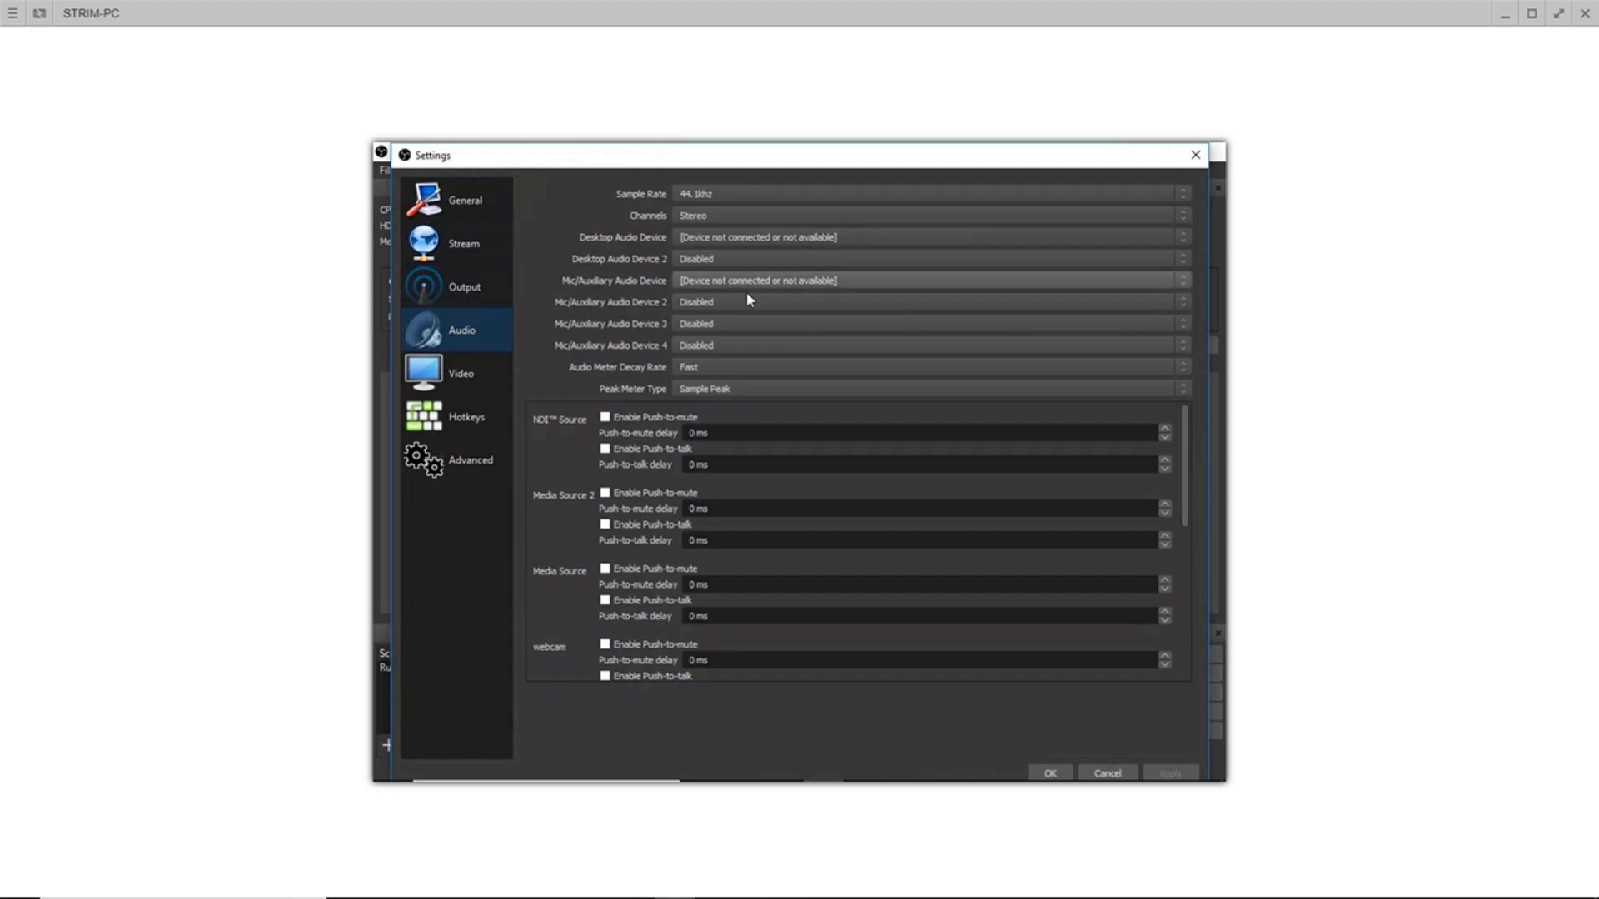
- Keep the video at 1280x720, 60 FPS with Lanczos as the downscale filter
{"action": "left_click", "coordinate": [464, 377]}
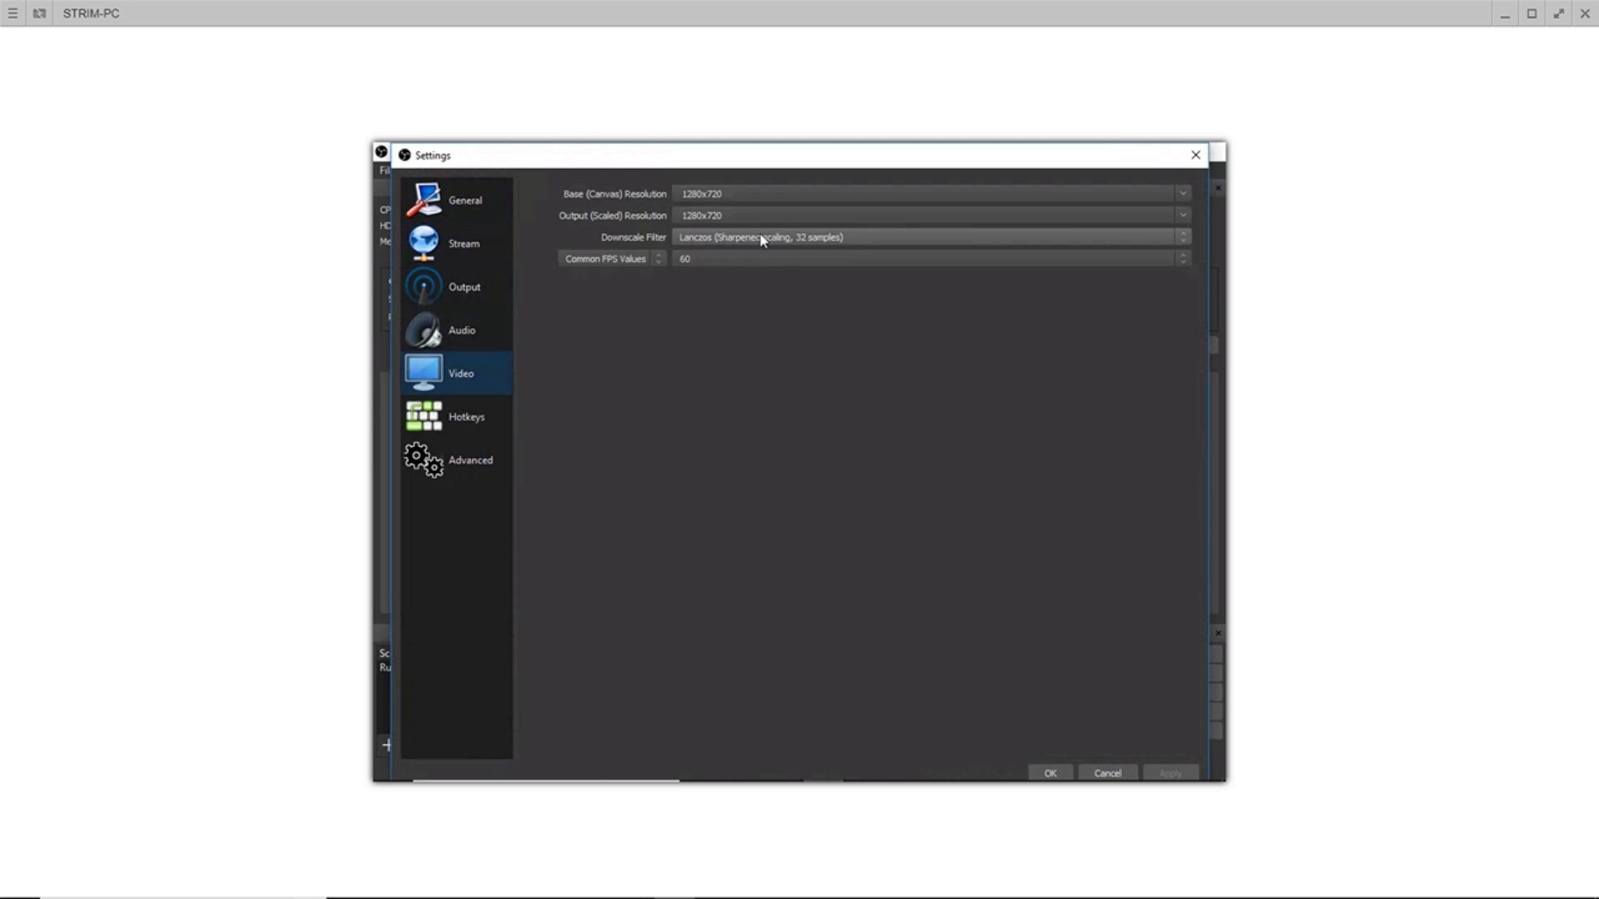
{"action": "left_click", "coordinate": [833, 240]}
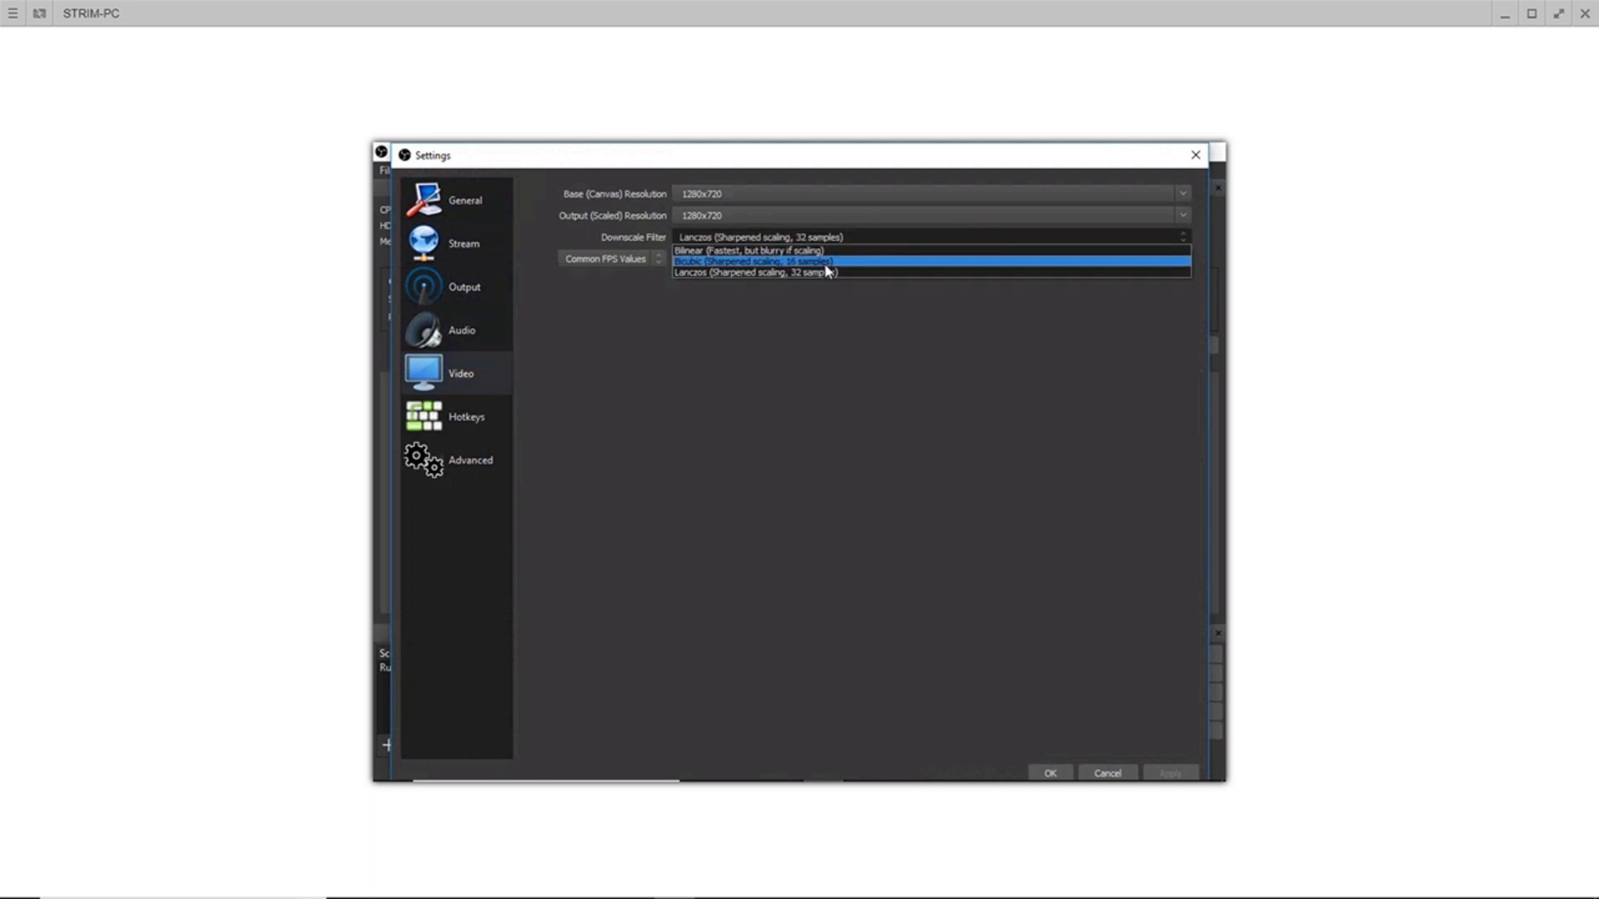
{"action": "left_click", "coordinate": [747, 342]}
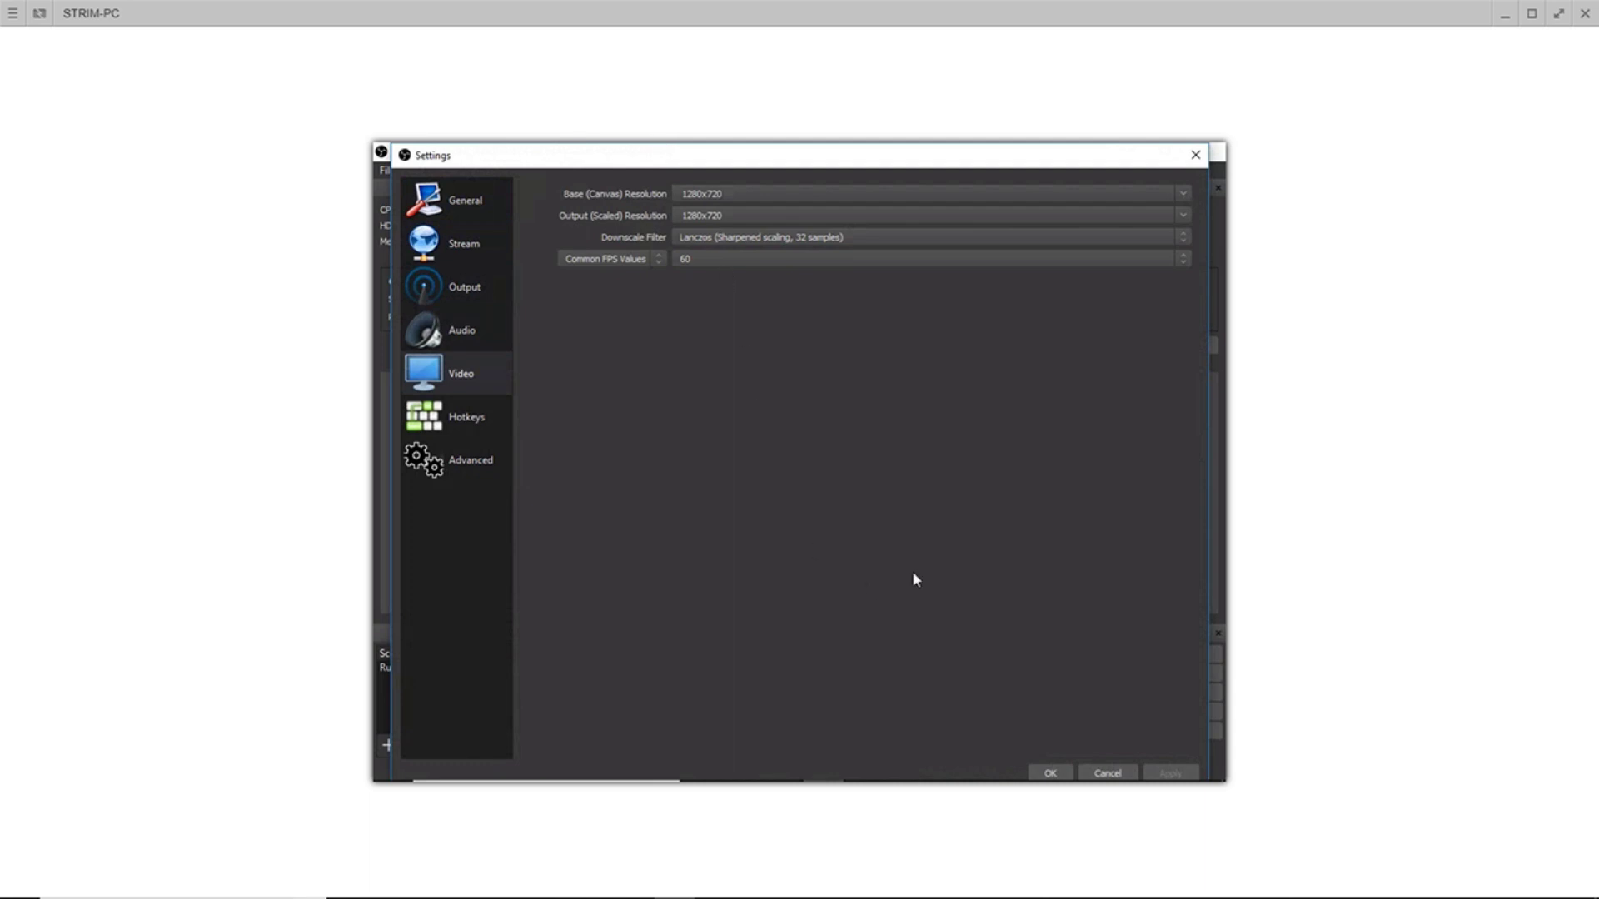
{"action": "left_click", "coordinate": [1053, 773]}
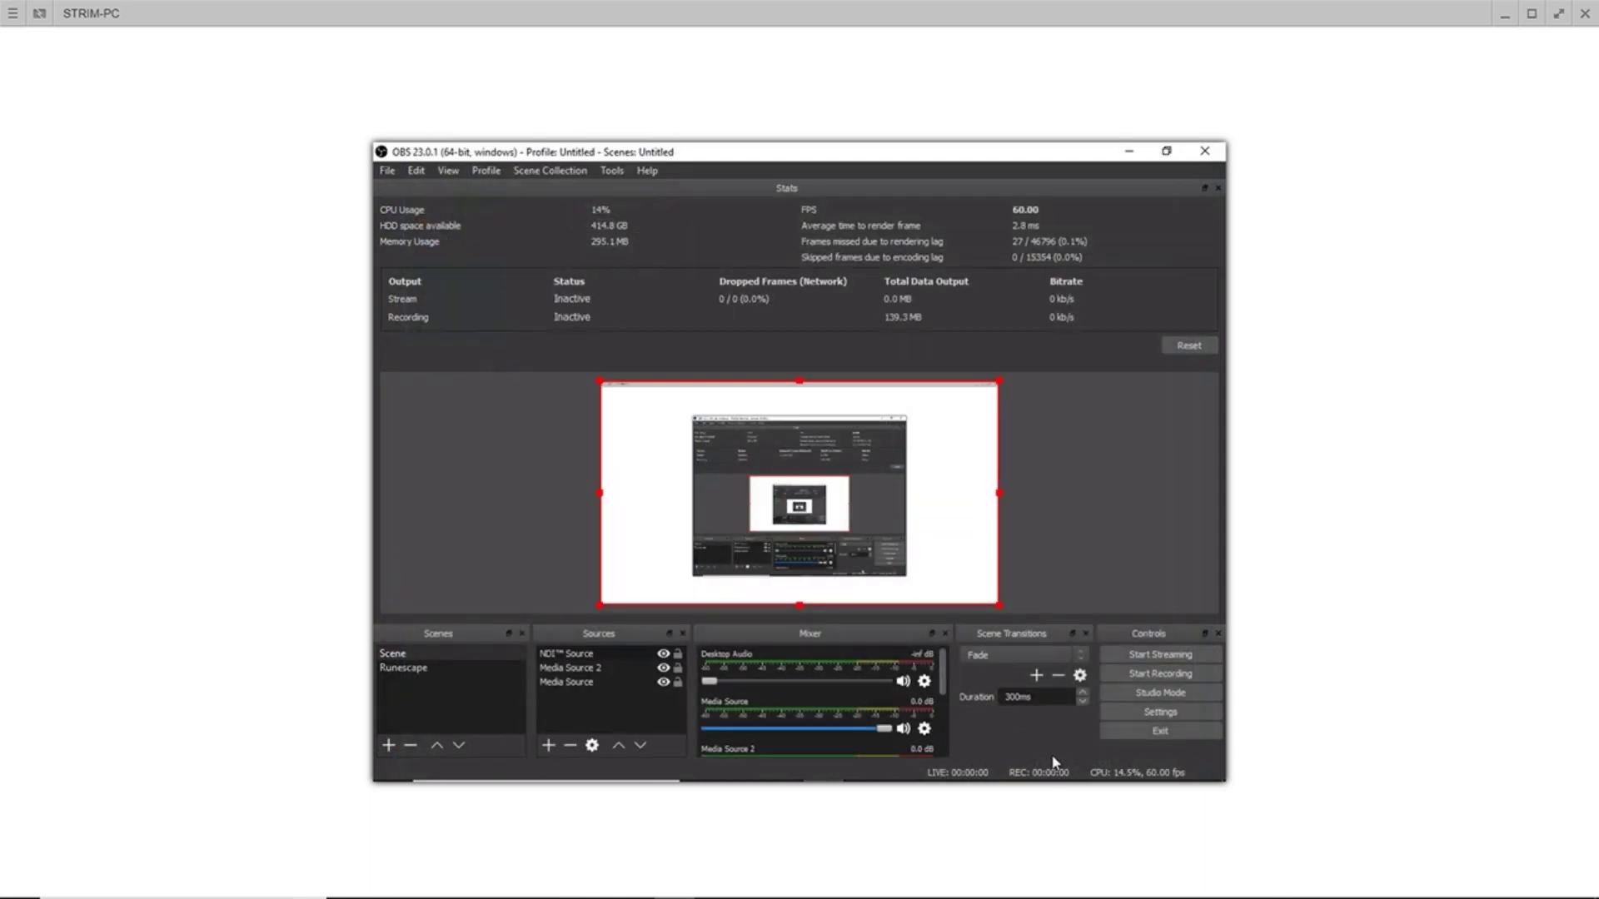